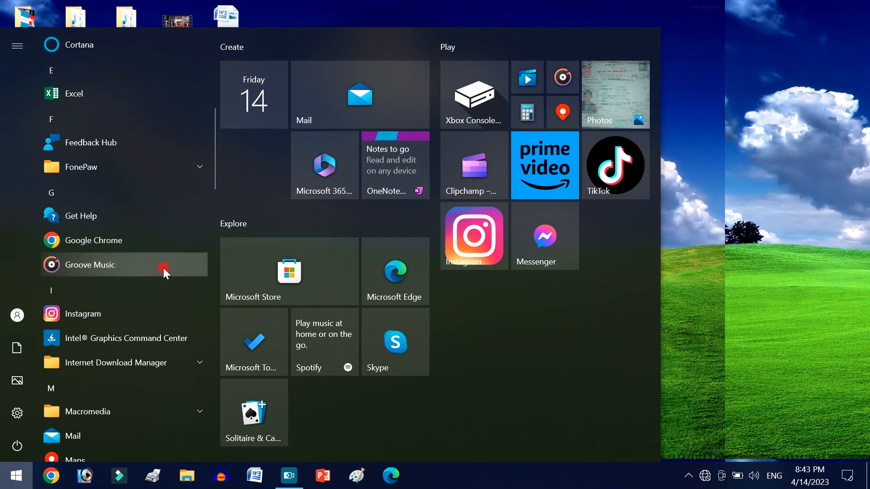
scroll(163, 268, "down", 5)
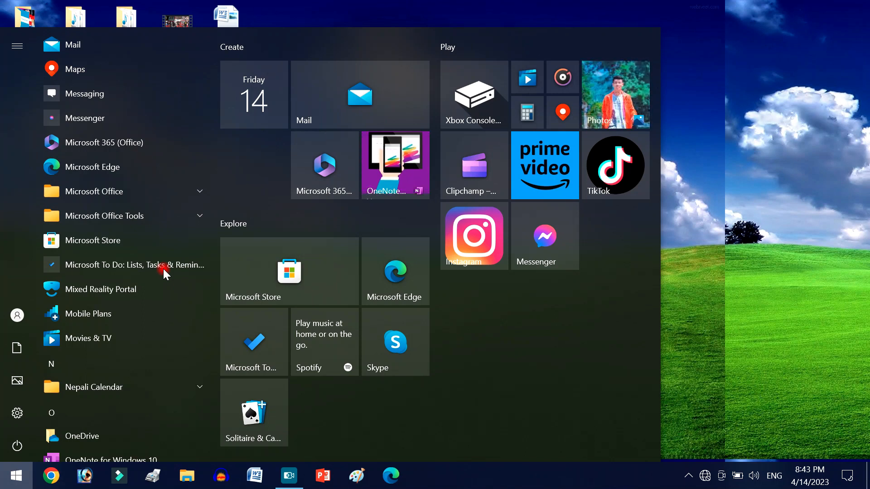
scroll(107, 220, "up", 12)
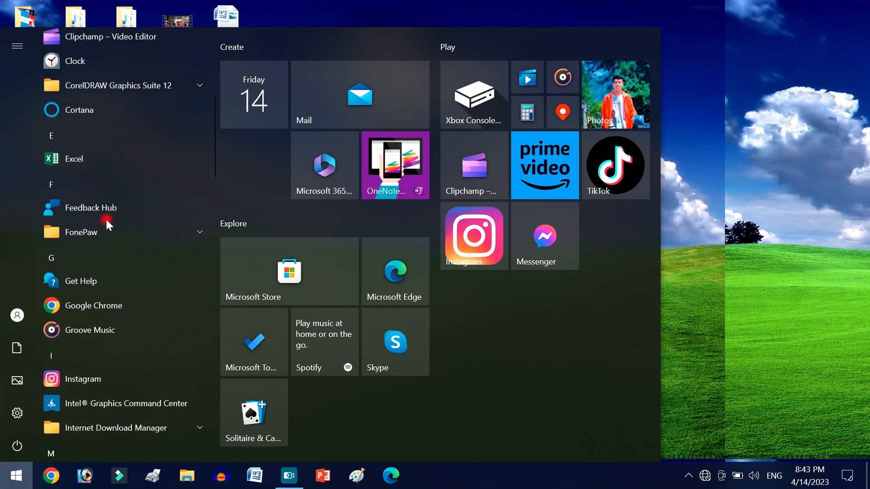
left_click(17, 475)
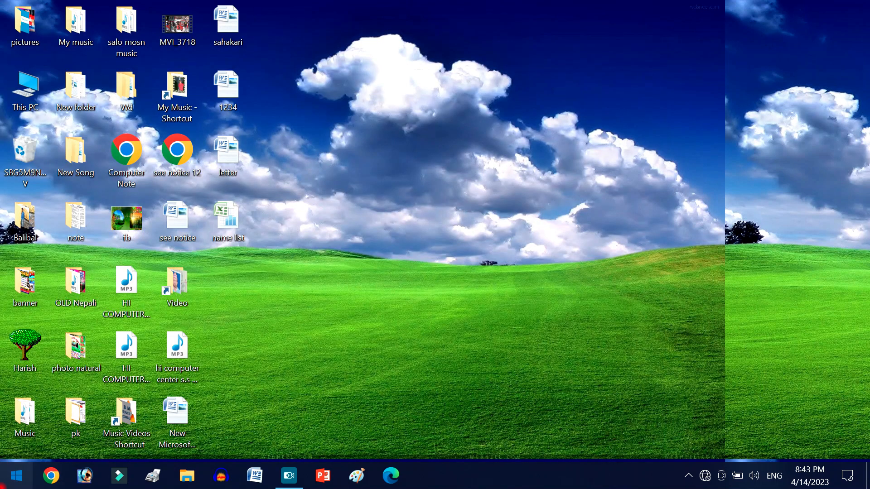
- Search the installed apps for "excel" and launch Microsoft Office Excel 2007
left_click(16, 476)
type("excel")
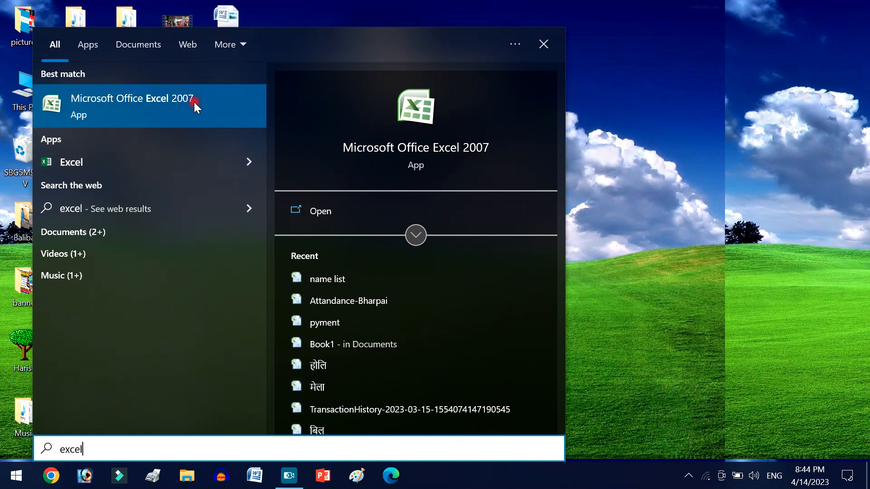
left_click(224, 126)
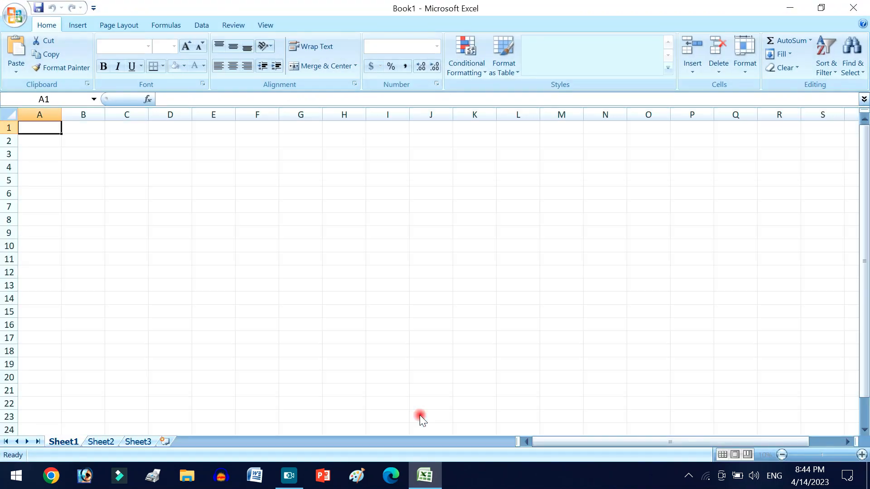
left_click(215, 204)
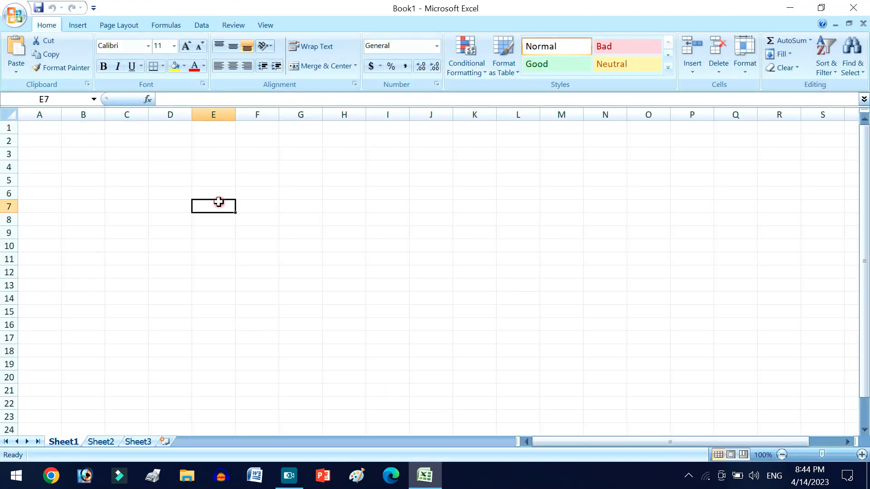
left_click(205, 185)
left_click(328, 159)
left_click(575, 208)
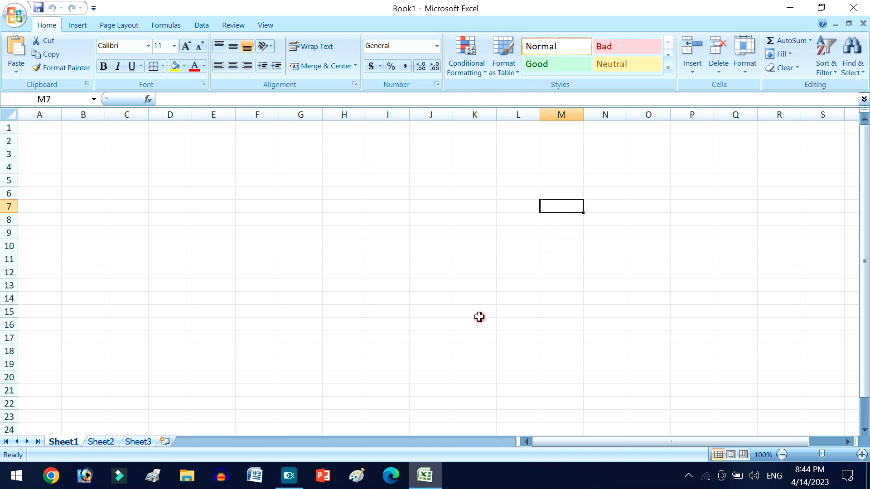
left_click(479, 317)
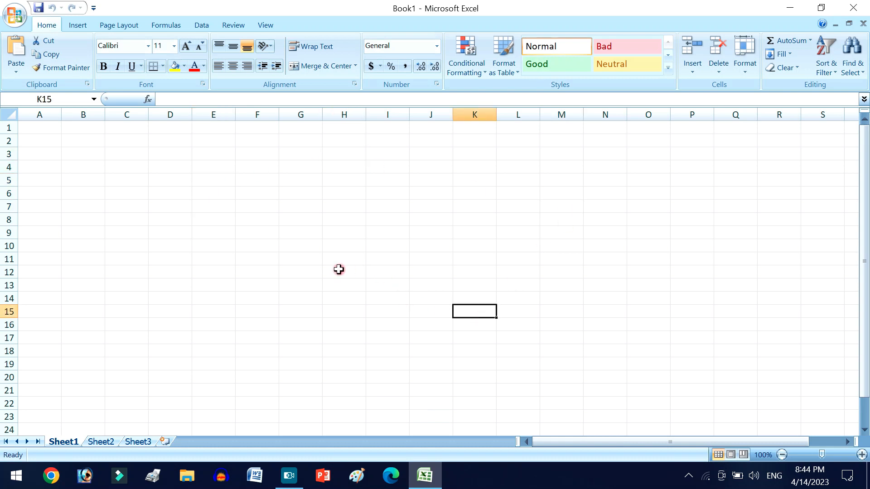
- Enter the column headings S.N., Item, Qty and Rate in cells E5 to H5
left_click(206, 182)
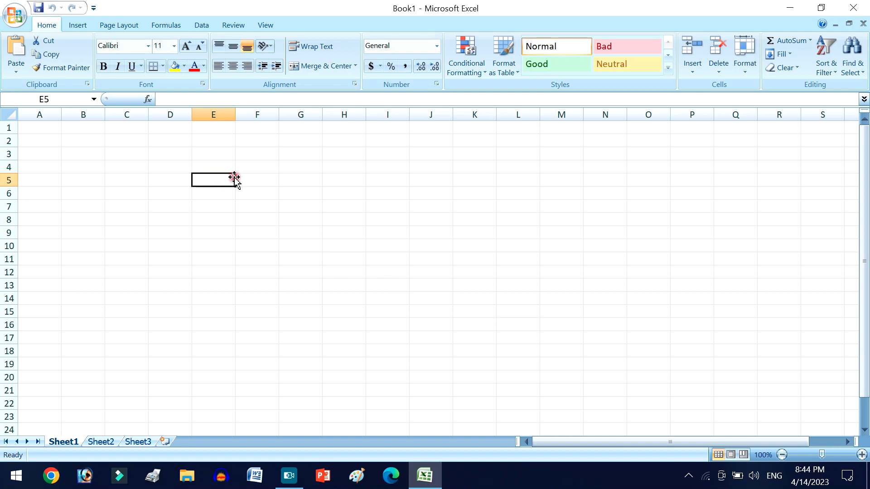
type("S")
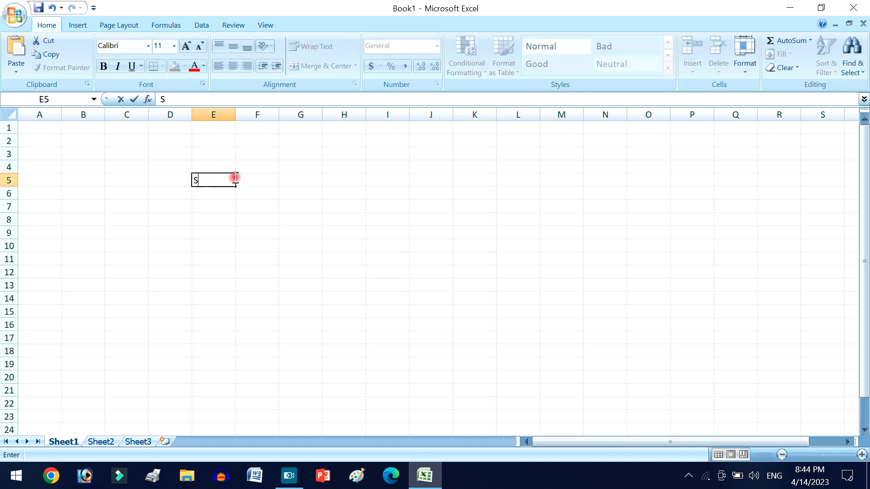
type(".N.")
left_click(236, 179)
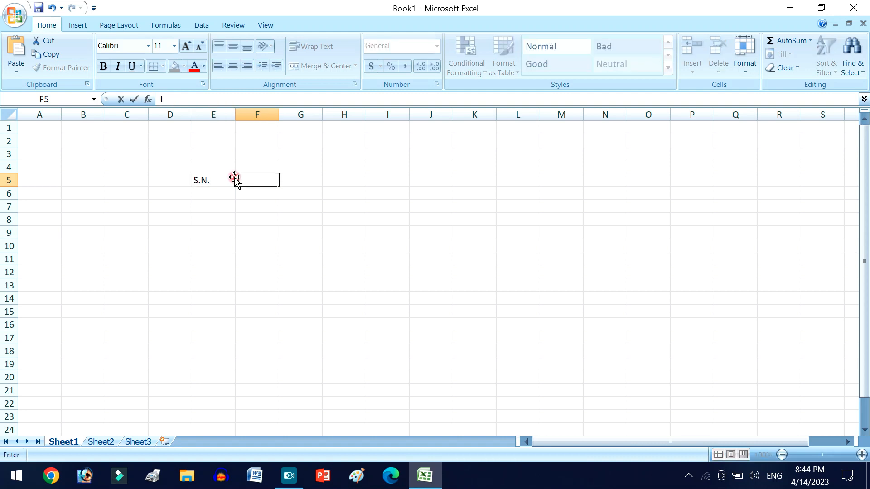
type("T")
key("BackSpace")
type("em")
key("Tab")
type("Q")
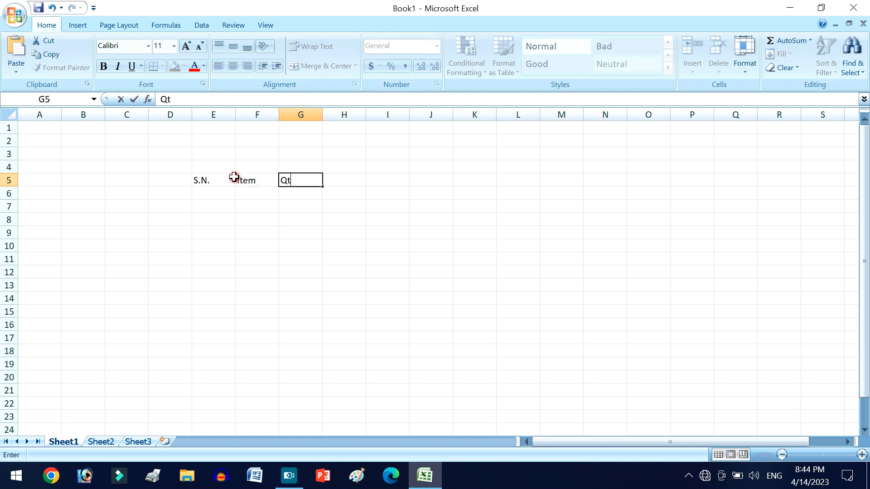
type("ty")
key("Tab")
type("Rate")
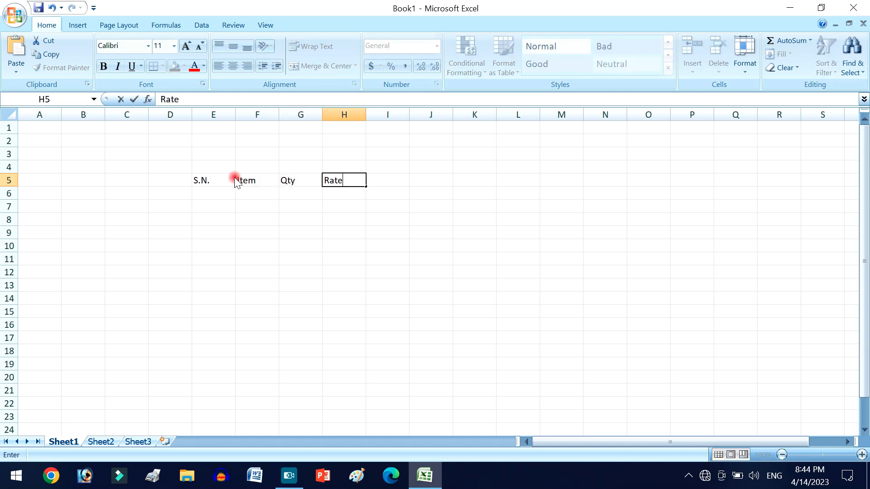
key("Tab")
- Add the headings Discount 10% in I5 and Net Total in J5, and widen column I to fit its heading
type("D")
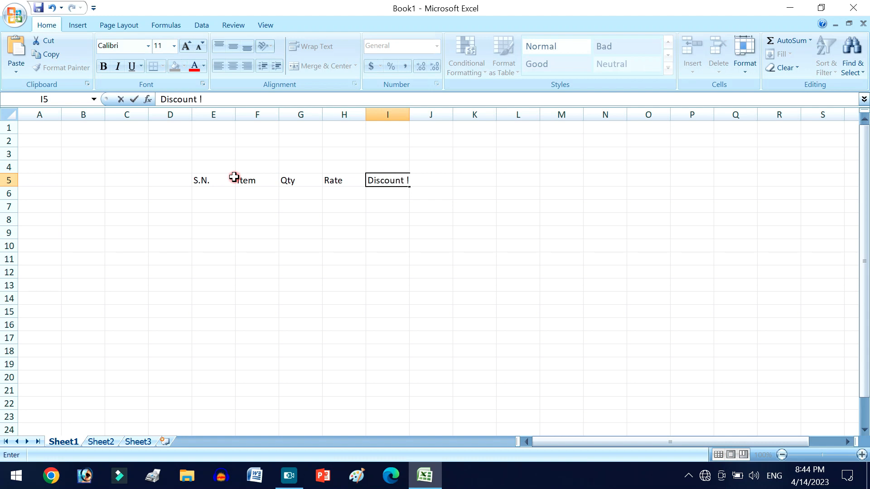
type("iscount 10%")
key("Tab")
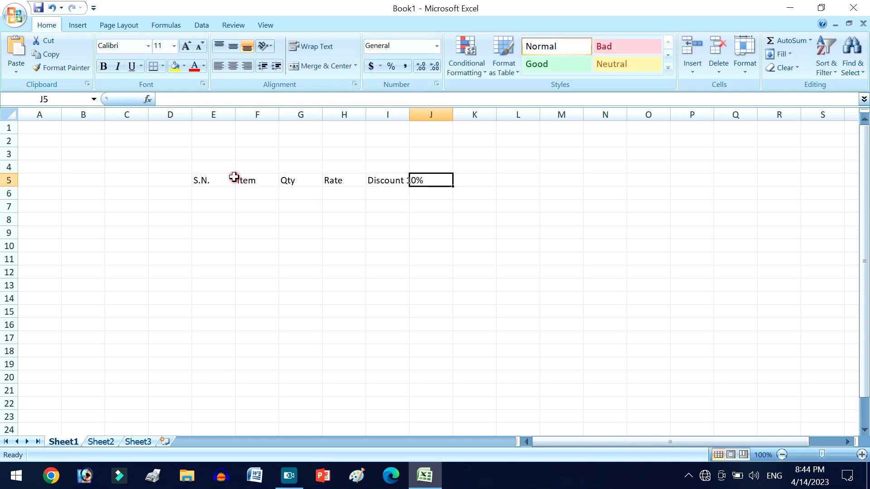
type("Net")
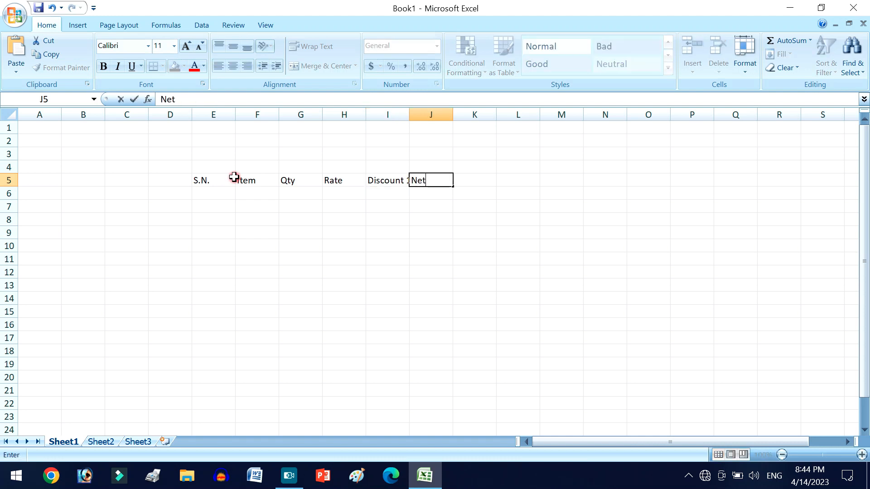
type(" Total")
left_click(284, 194)
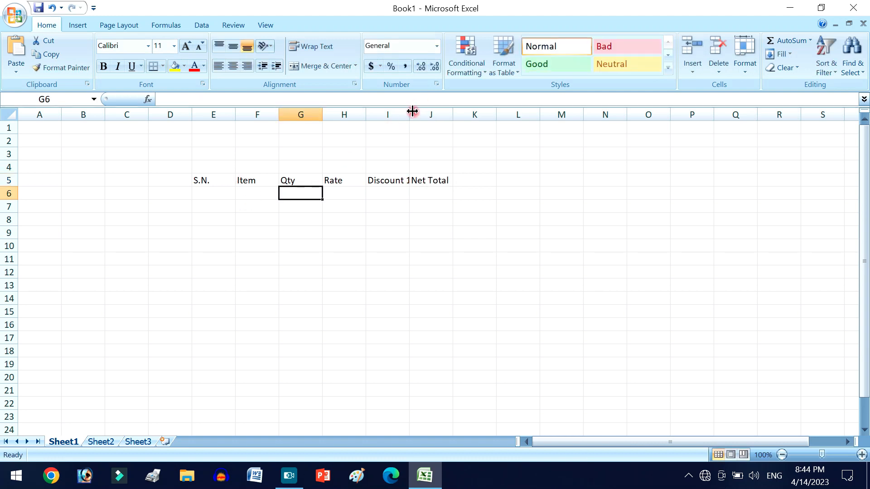
left_click_drag(411, 115, 432, 120)
- Enter the serial numbers 1, 2 and 3 under S.N. in cells E6 to E8
left_click(211, 194)
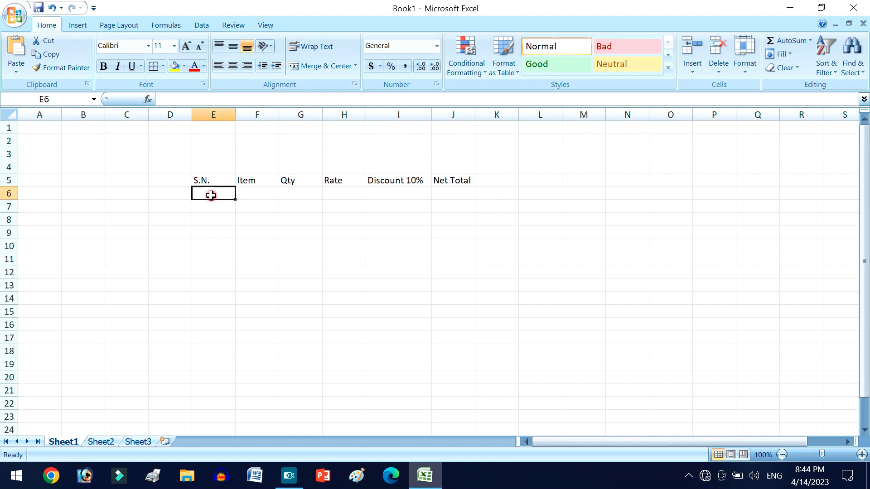
type("1")
key("Return")
type("2")
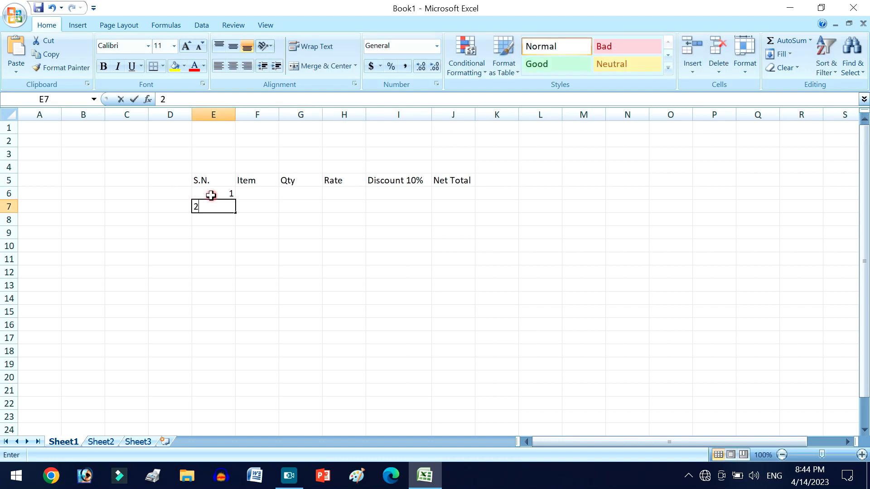
key("Return")
type("2")
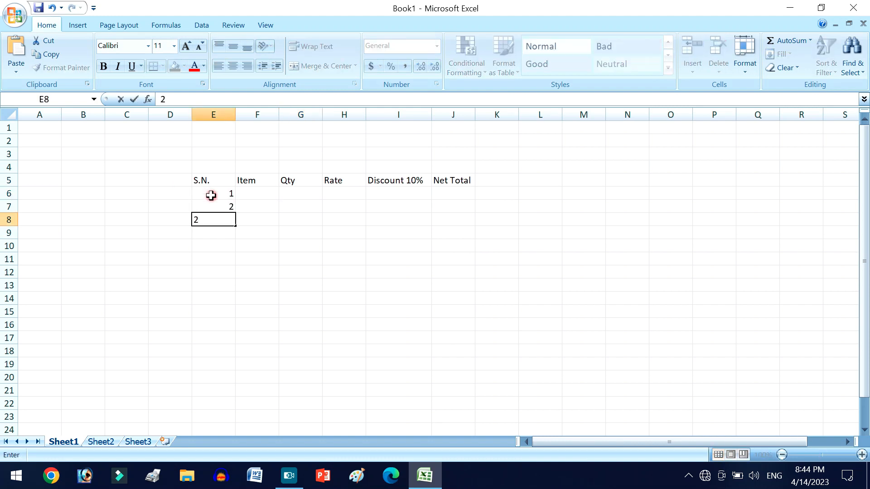
key("Return")
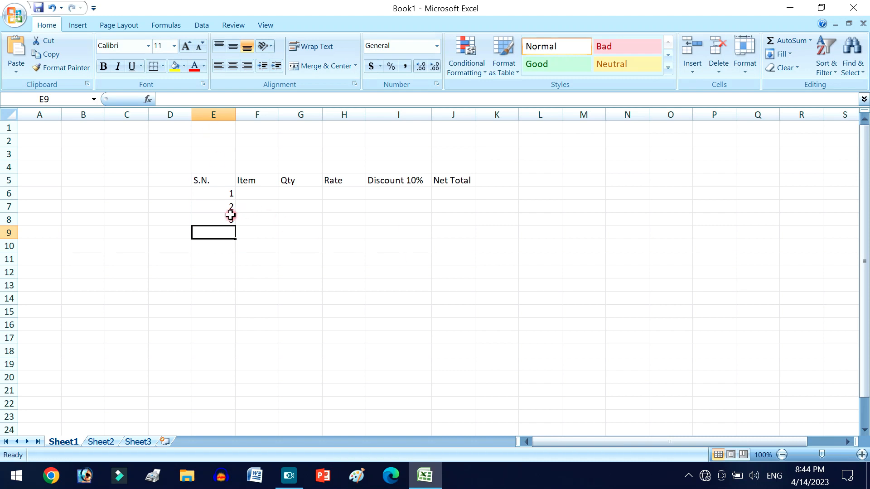
- Widen the Item column and list Computer, Iphone and Laptop in cells F6 to F8
left_click(253, 194)
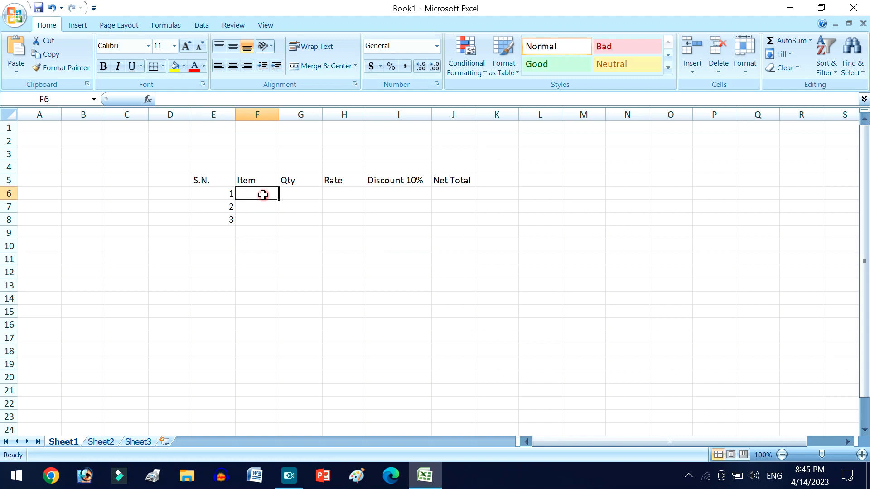
left_click_drag(279, 114, 318, 136)
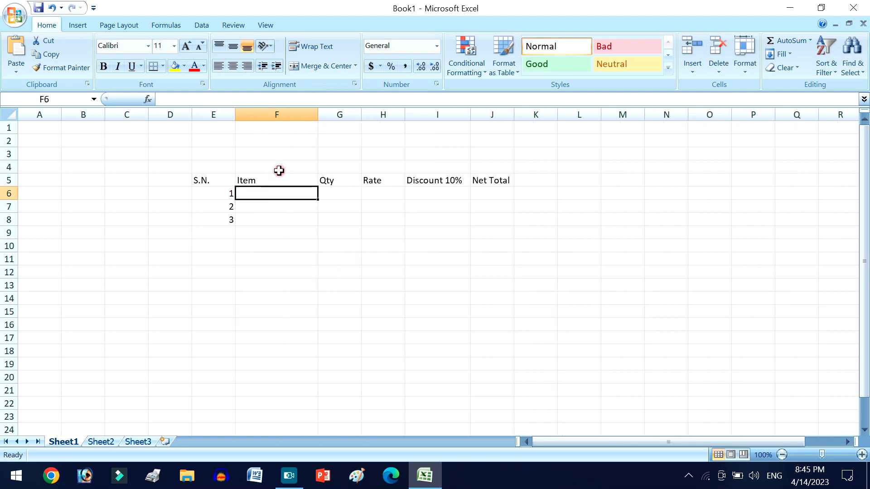
type("Computer")
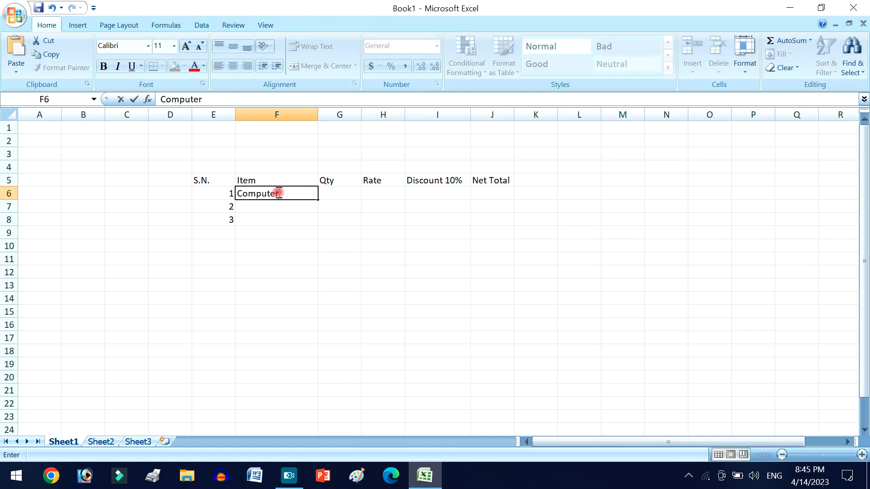
key("Return")
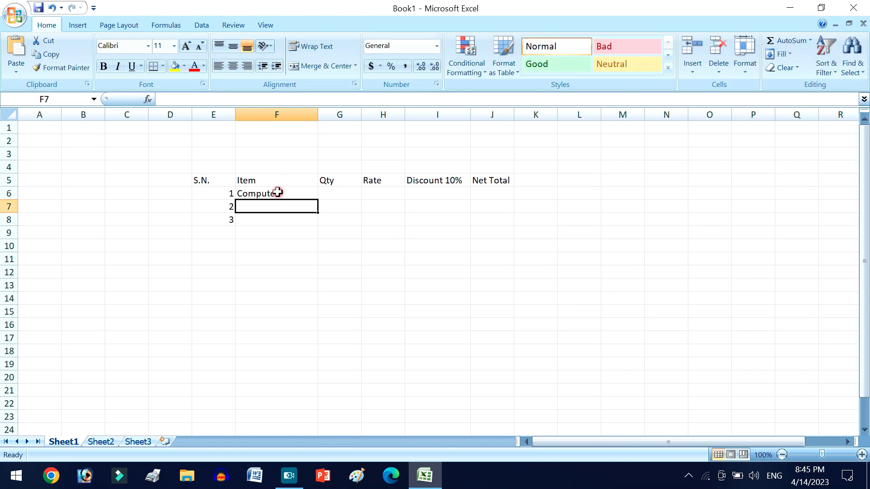
type("Iphone")
key("Return")
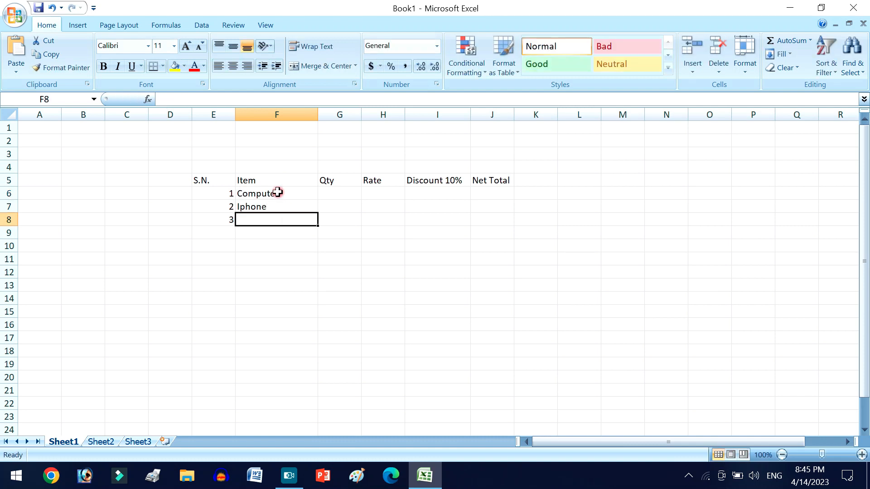
type("La[")
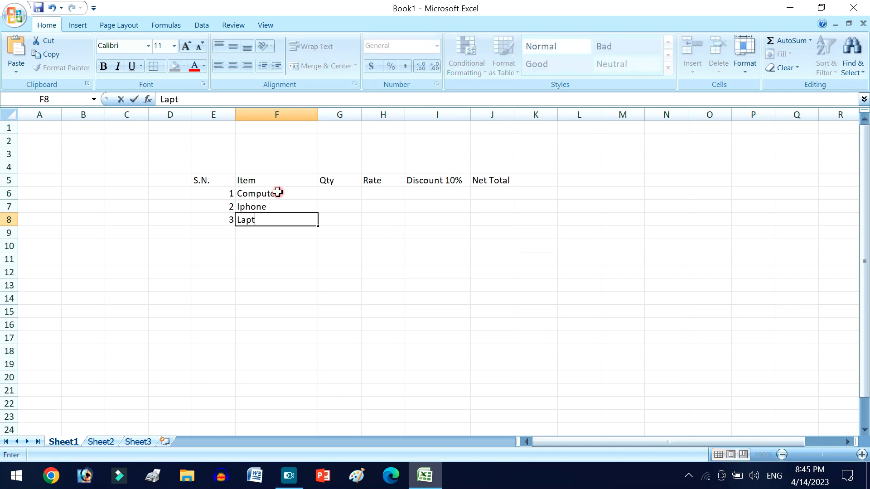
key("Tab")
- Enter the quantities 5 for Computer, 1 for Iphone and 2 for Laptop in cells G6 to G8
left_click(335, 190)
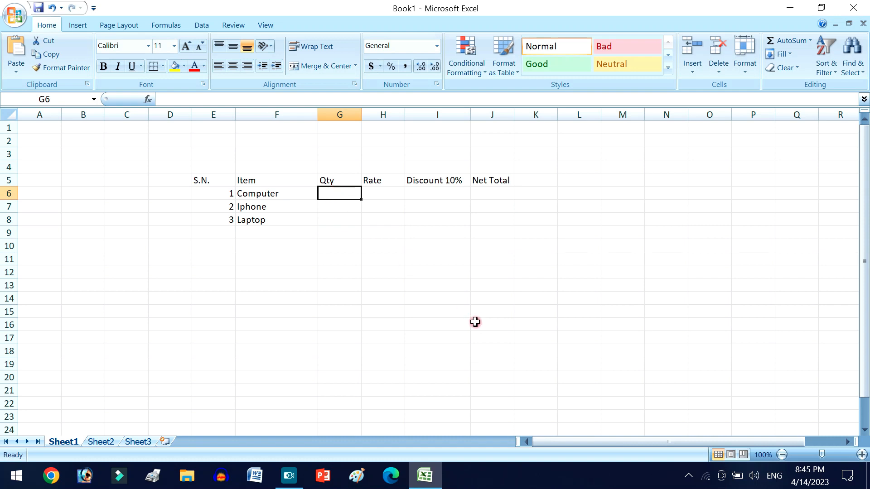
type("5")
key("Return")
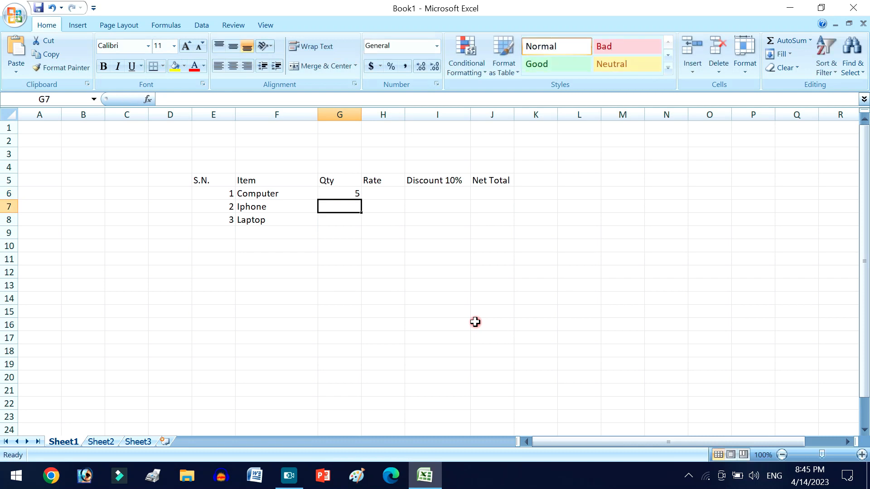
type("1")
key("Return")
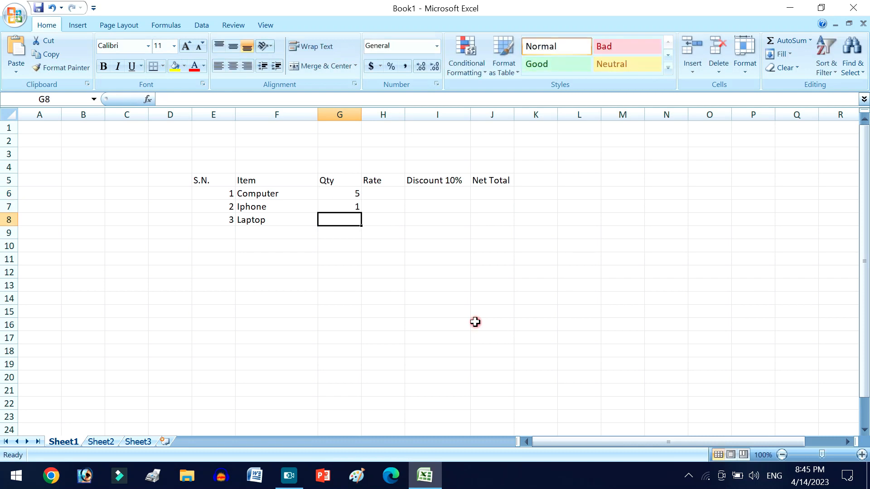
type("2")
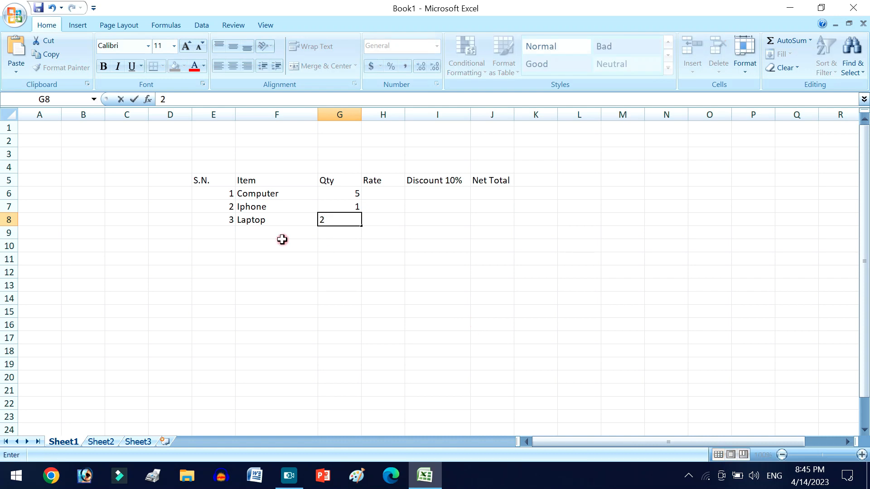
- Enter the rates 50000 for Computer, 180000 for Iphone and 120000 for Laptop in cells H6 to H8
left_click(383, 193)
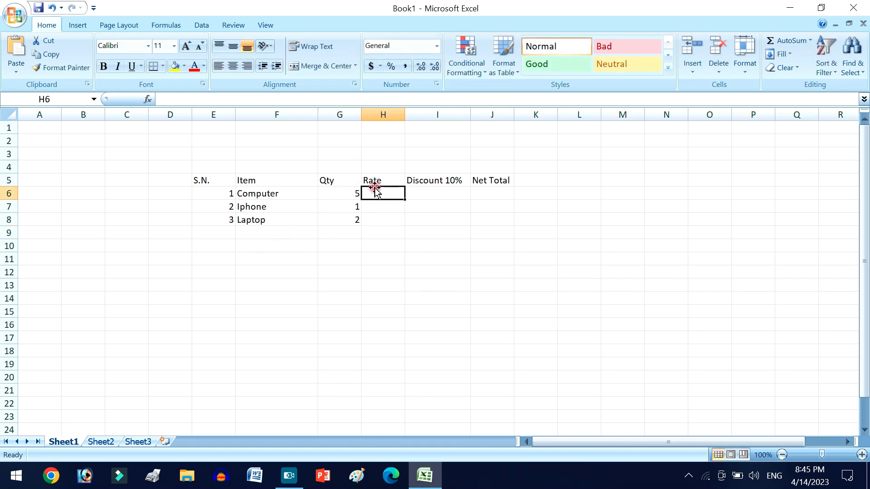
type("5000")
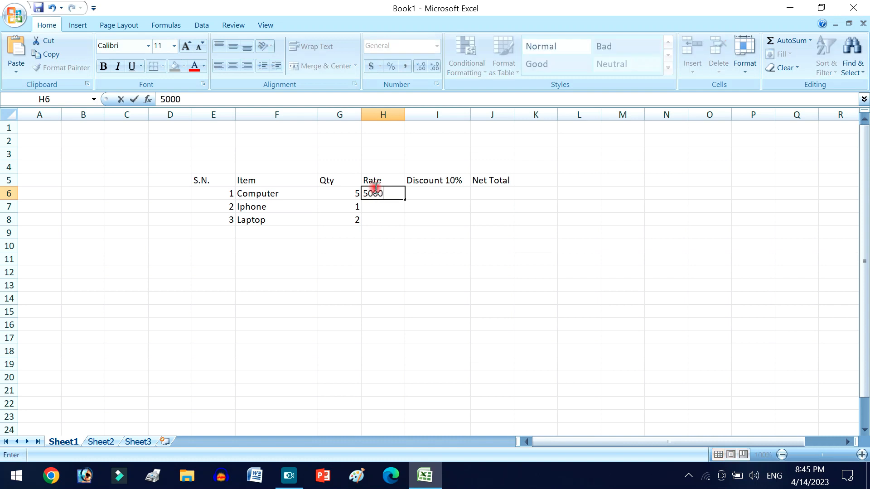
type("0")
key("Return")
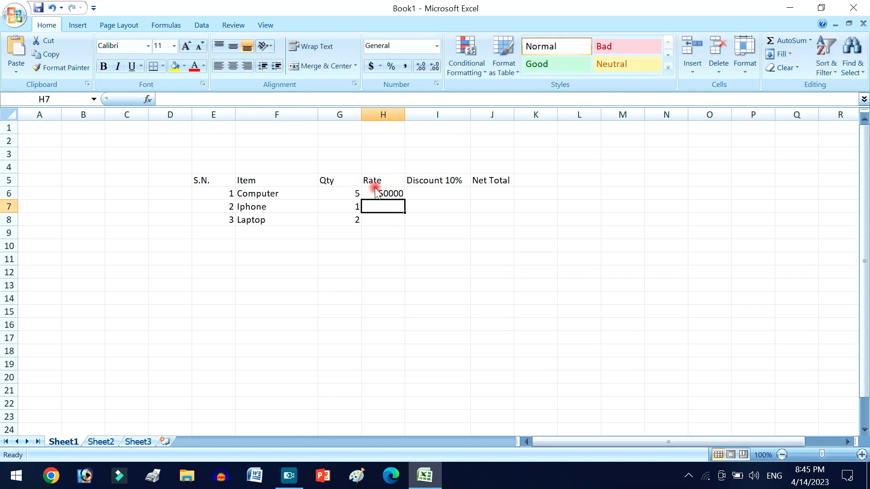
type("180000")
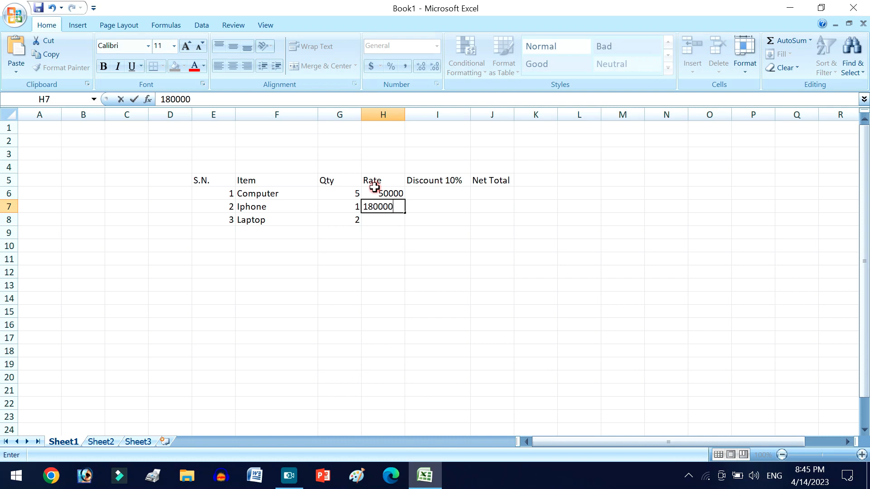
key("Return")
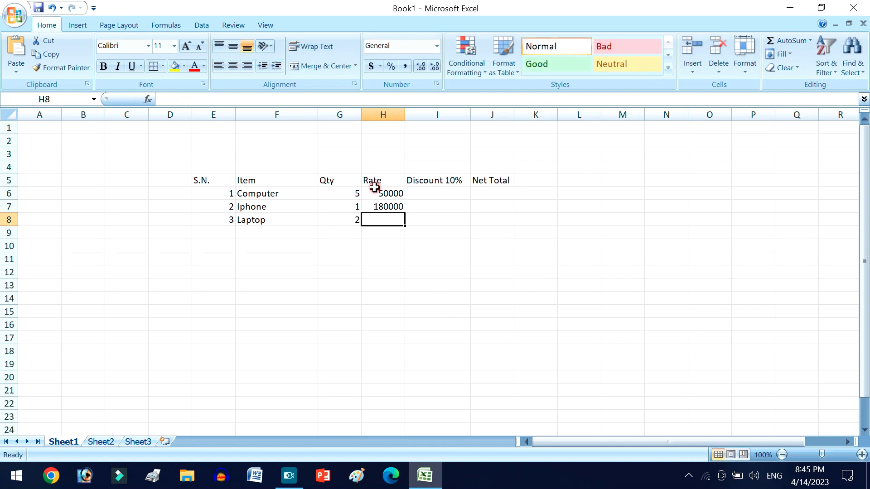
type("120000")
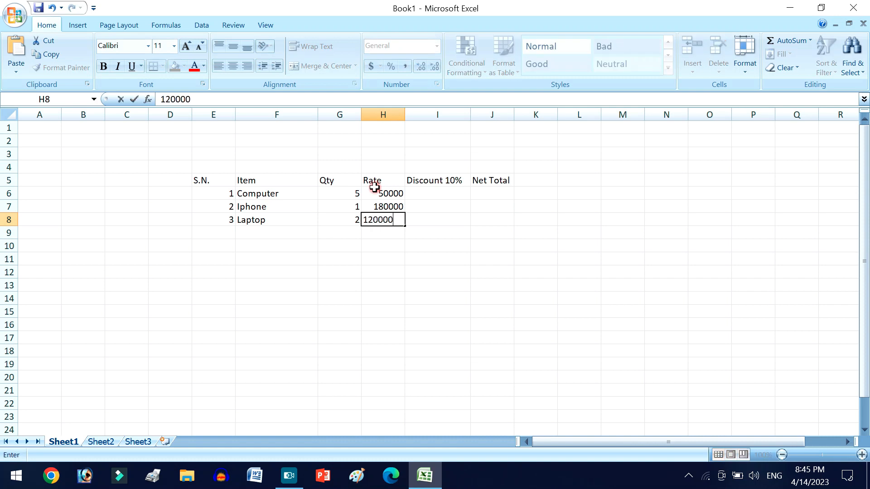
key("Return")
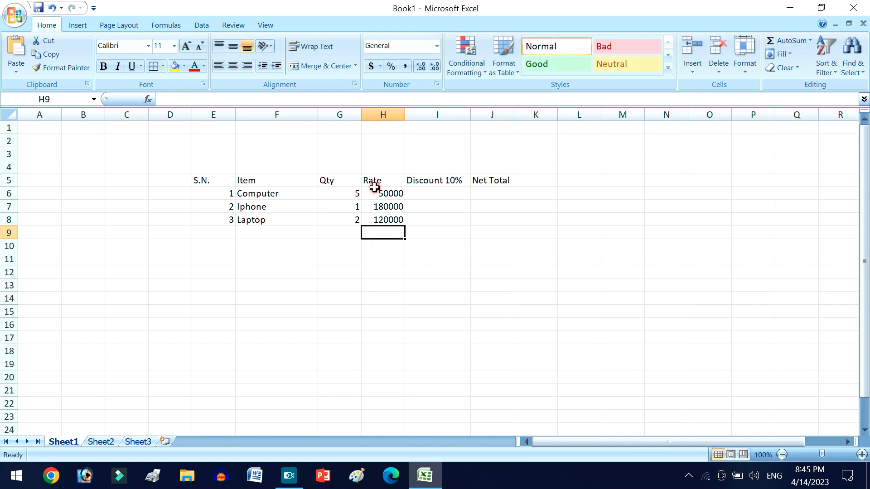
left_click(430, 192)
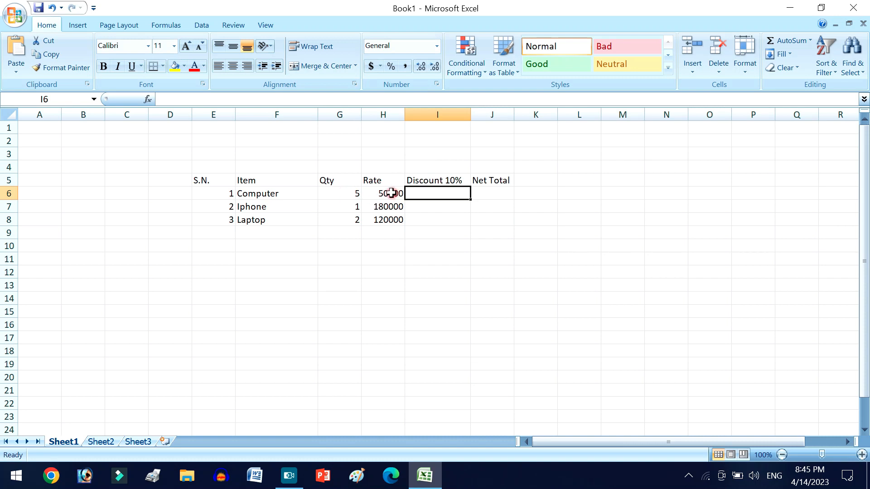
type("=")
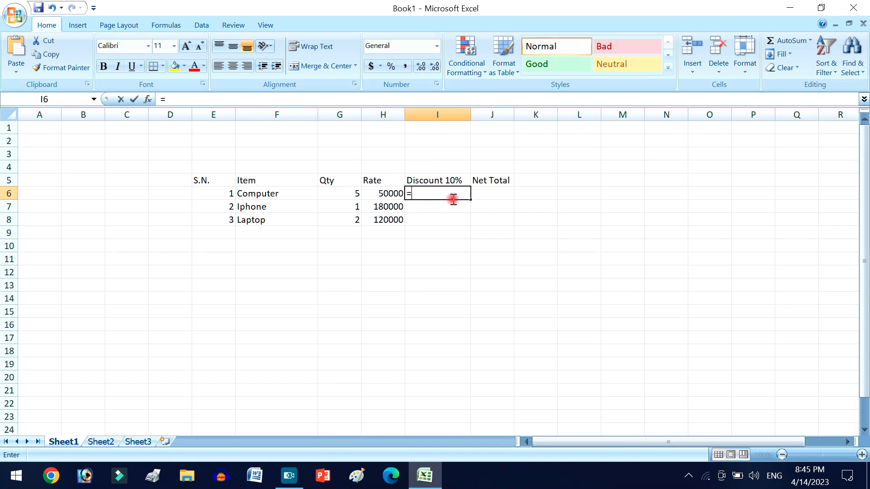
left_click(358, 192)
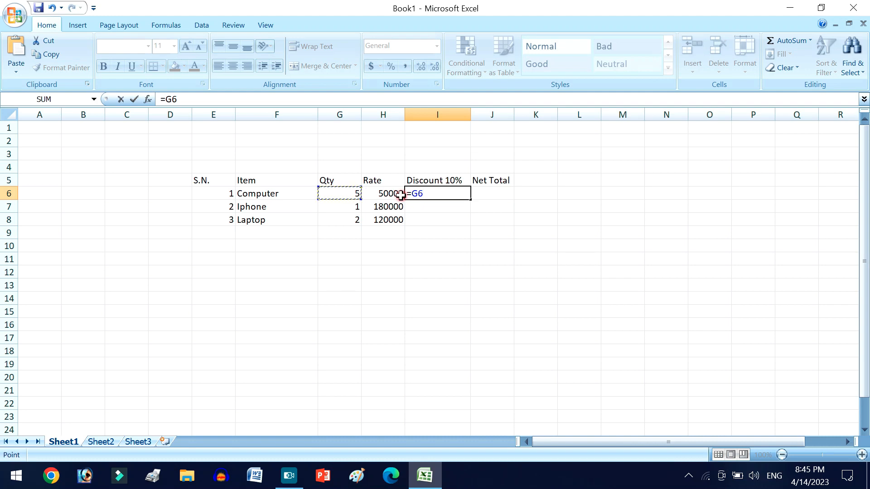
key("Escape")
key("Return")
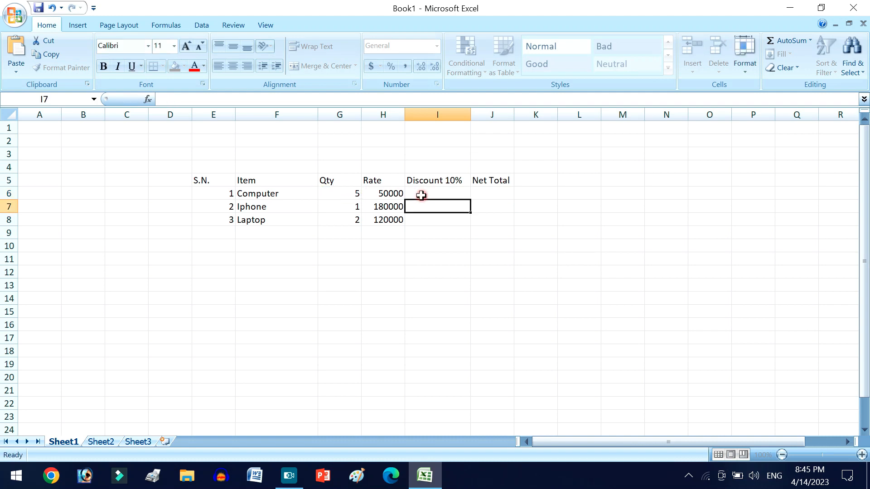
left_click(422, 195)
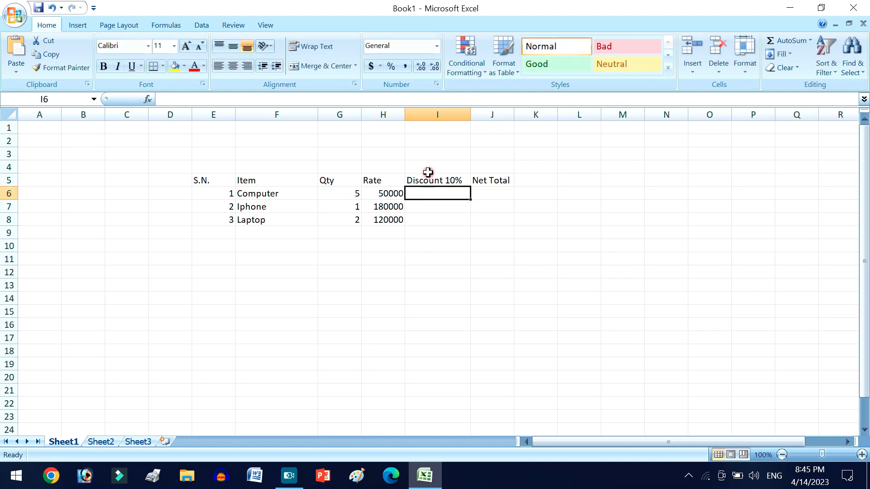
- Insert a new column before Discount 10% and give it the heading Total in I5
left_click(437, 116)
right_click(438, 114)
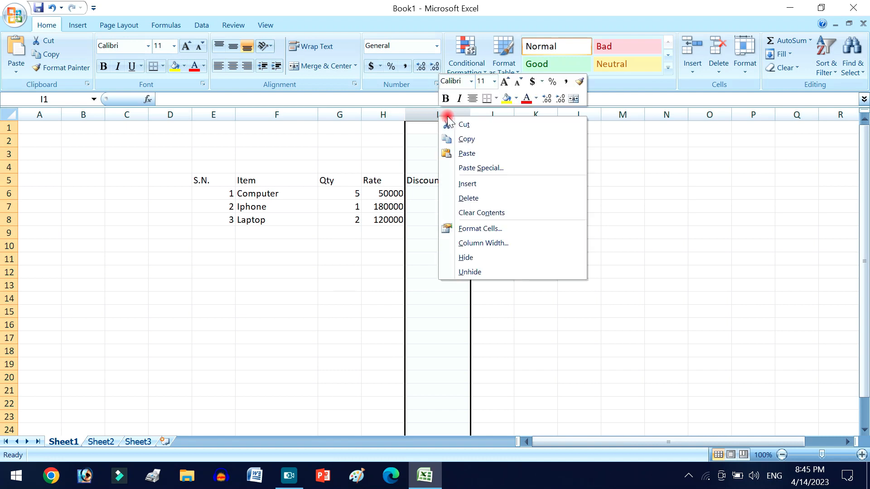
left_click(478, 184)
left_click(437, 182)
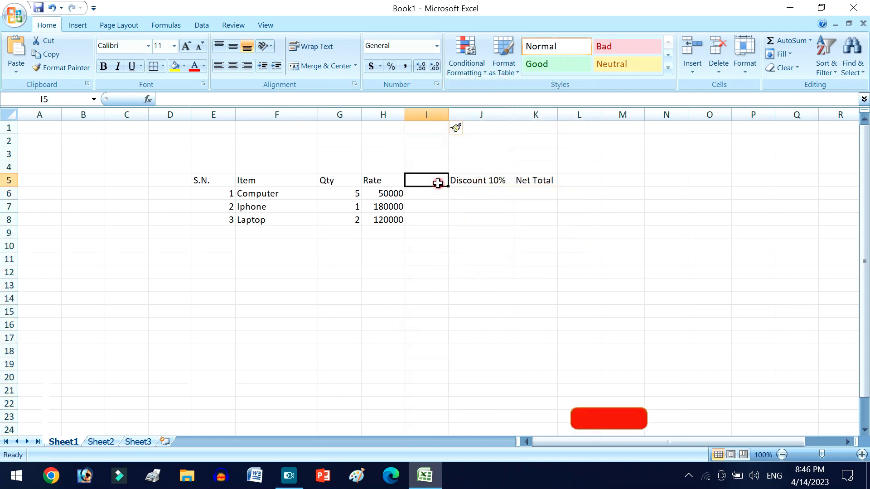
type("Ta")
key("BackSpace")
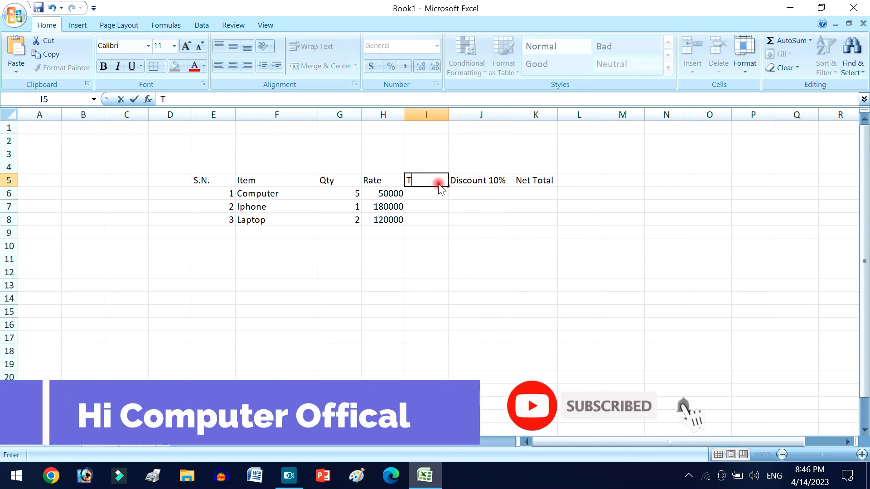
type("otal")
key("Return")
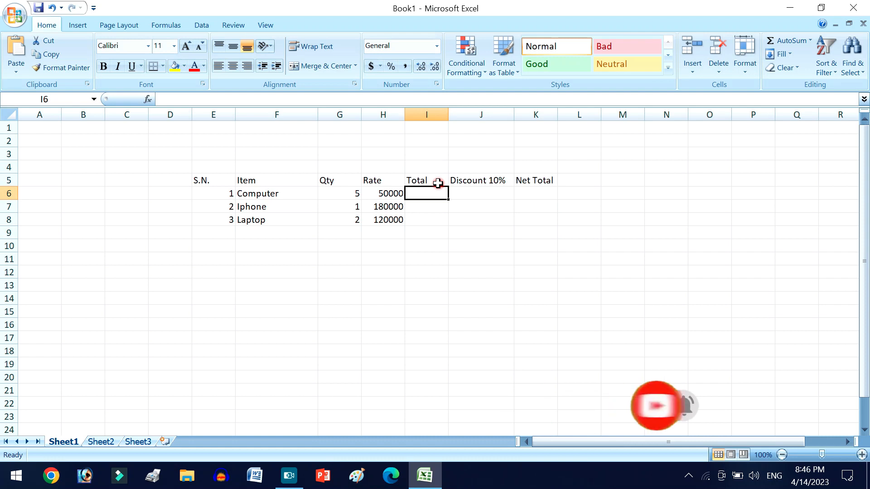
- Calculate the Computer total in I6 as quantity times rate with the formula =G6*H6
type("=")
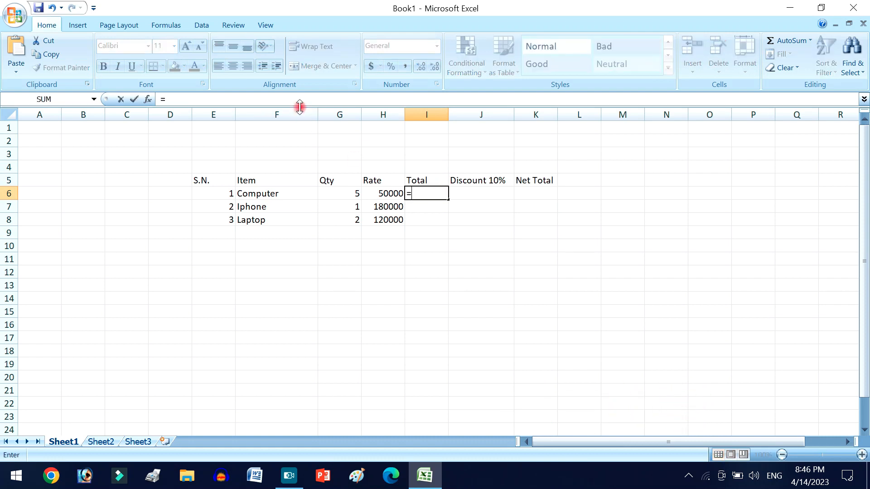
left_click(339, 193)
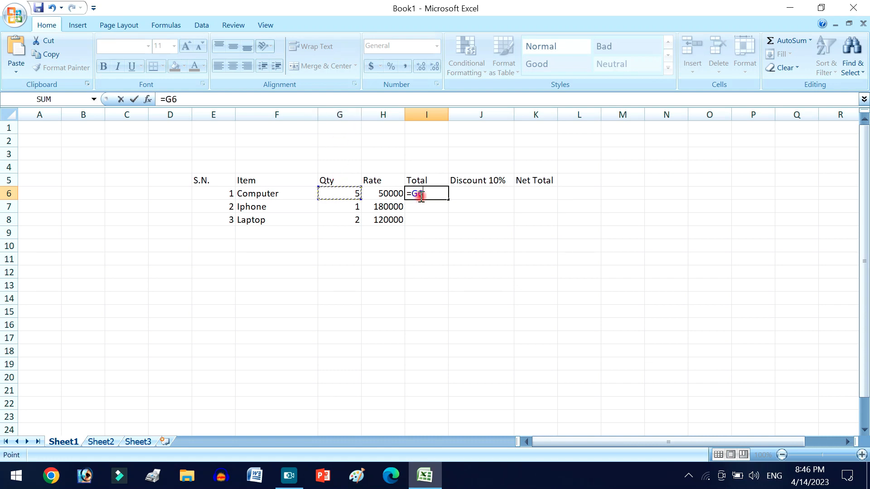
type("*")
left_click(395, 193)
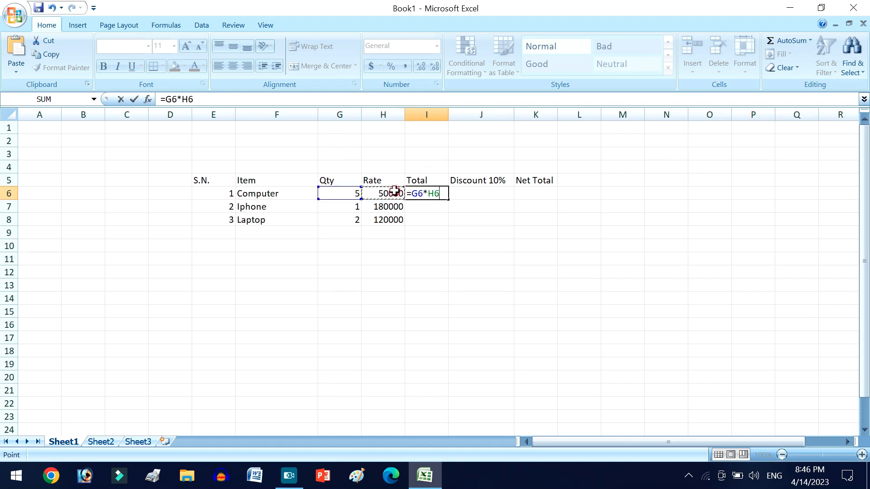
key("Return")
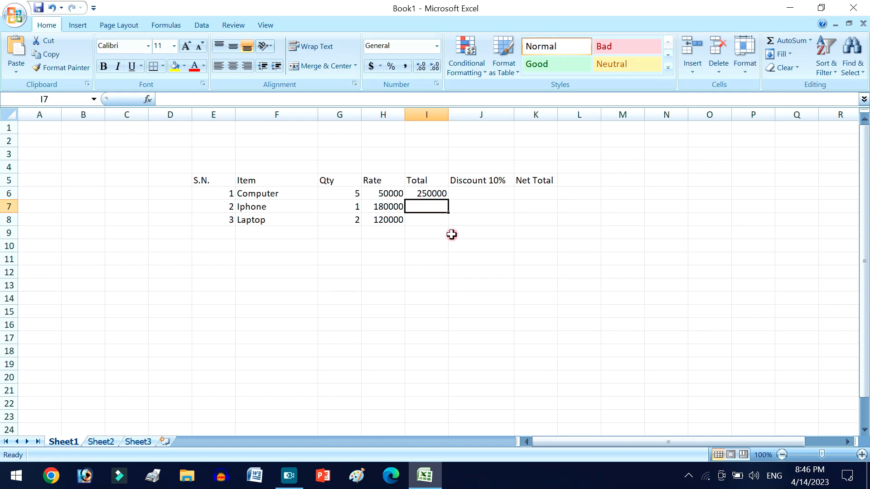
- Check the quantity and rate behind the Computer total, and apply the Comma number style to I6
left_click(441, 195)
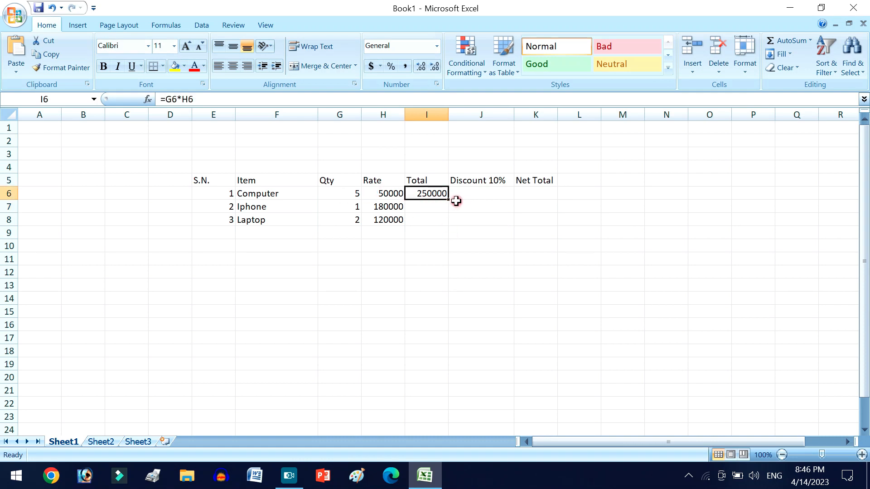
left_click(353, 193)
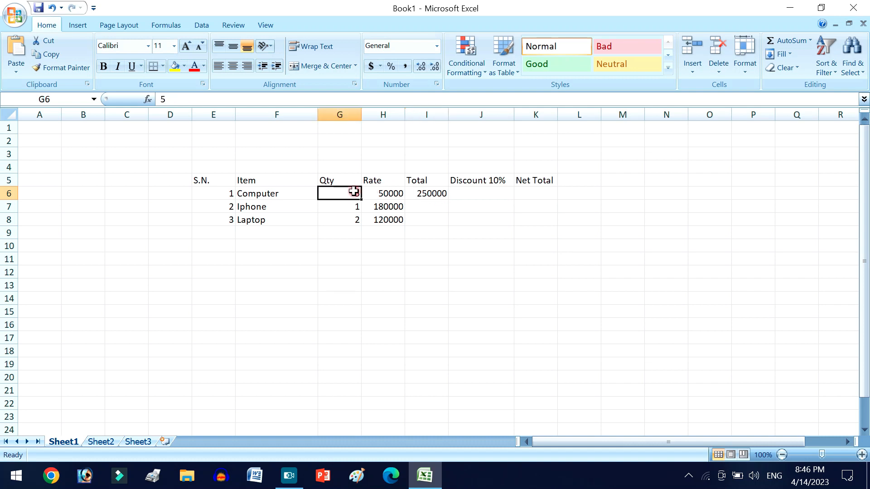
left_click(379, 194)
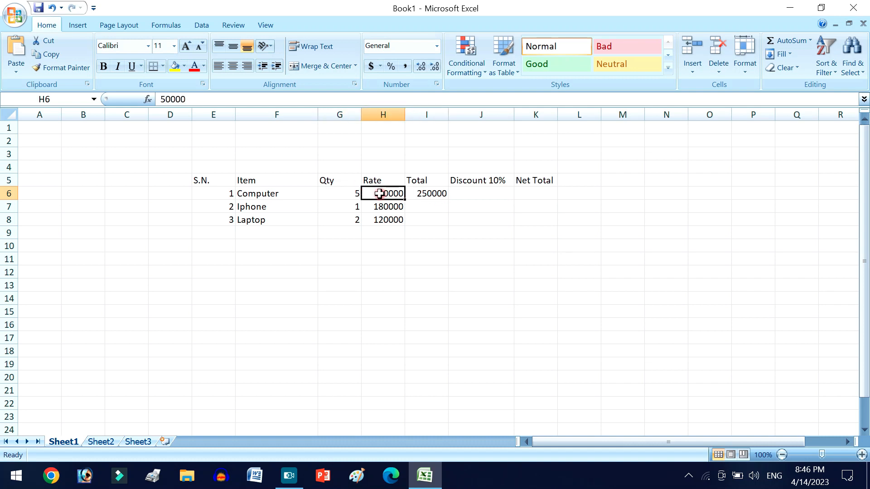
left_click(345, 192)
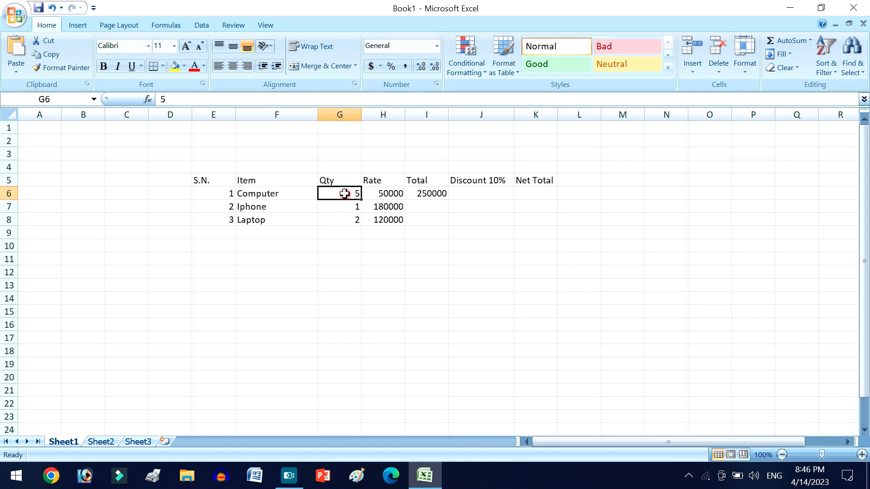
left_click(428, 197)
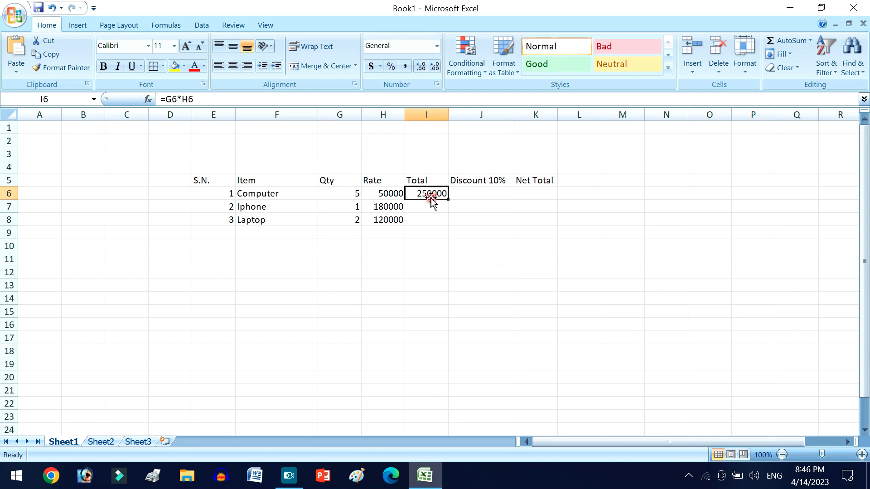
left_click(408, 70)
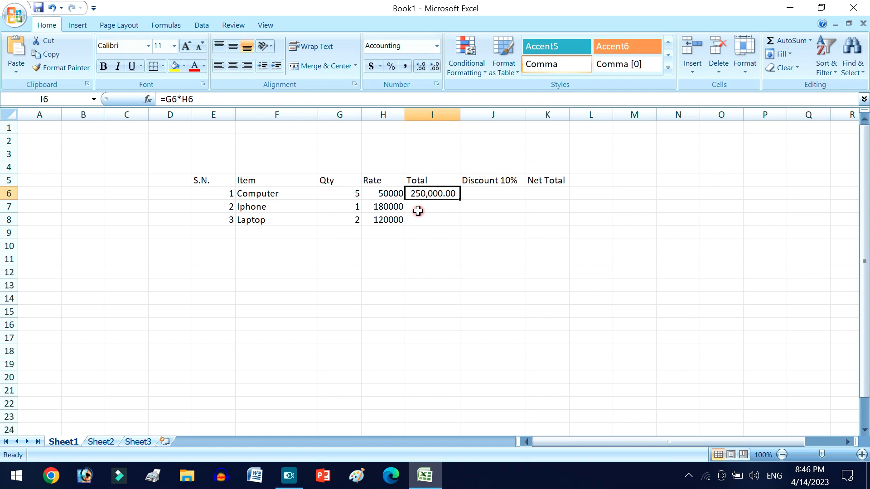
- Calculate the Iphone total in I7 with the formula =G7*H7
left_click(434, 206)
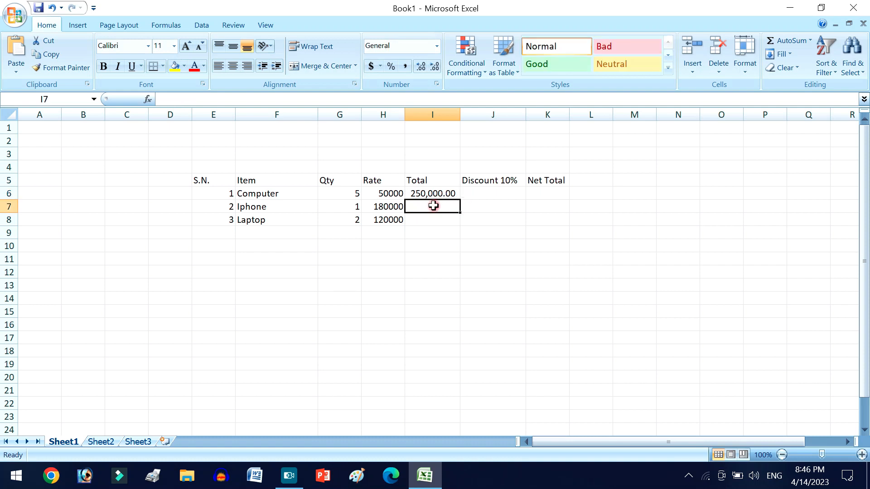
type("=")
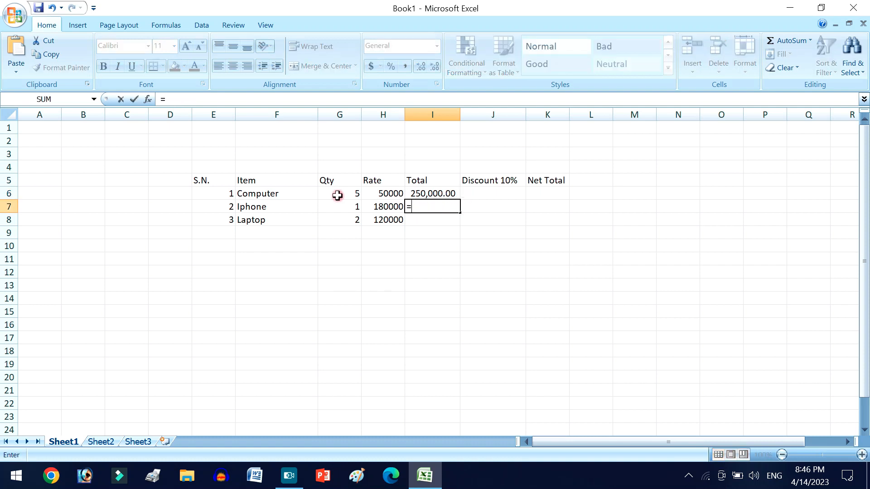
left_click(346, 206)
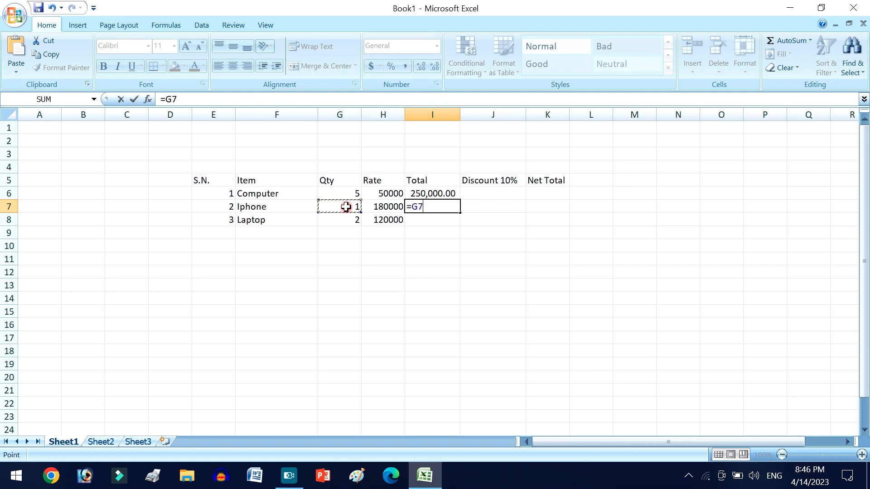
type("*")
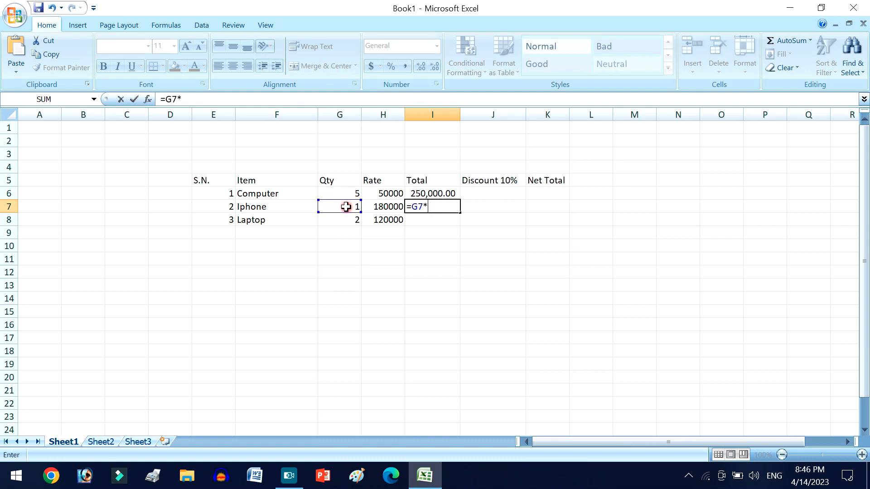
left_click(373, 207)
key("Return")
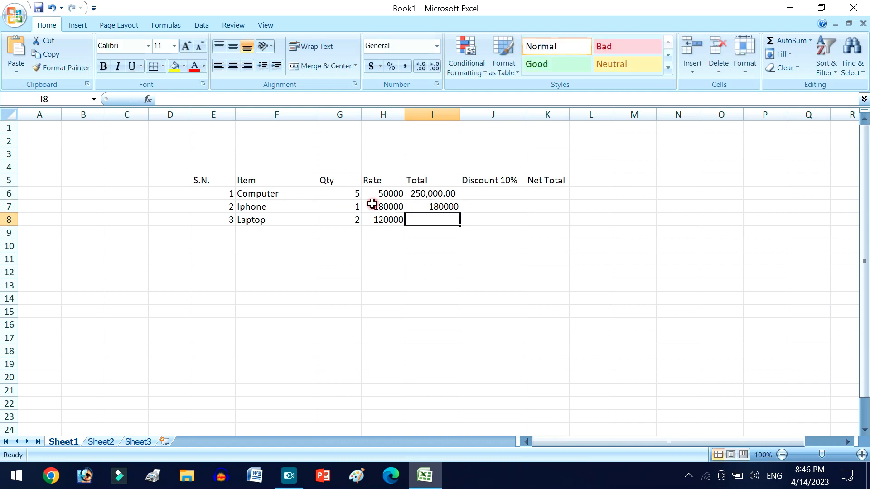
- Apply the Comma number style to the Iphone total in I7
left_click(450, 195)
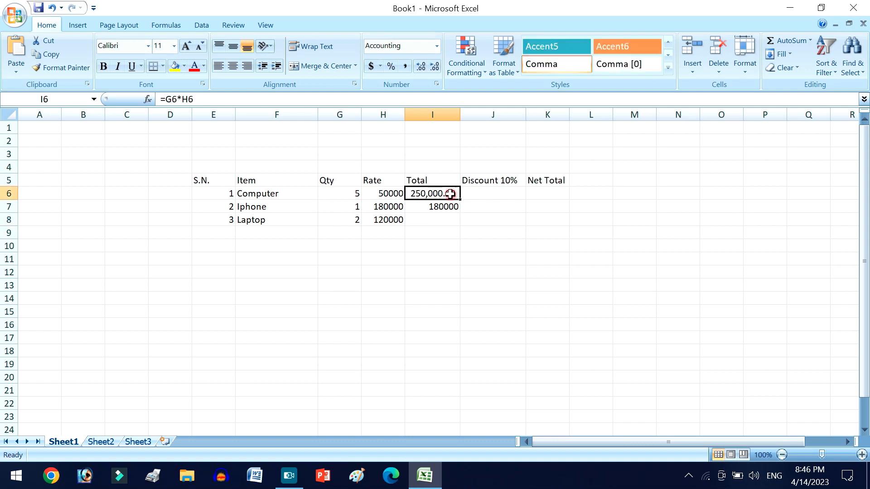
left_click(449, 207)
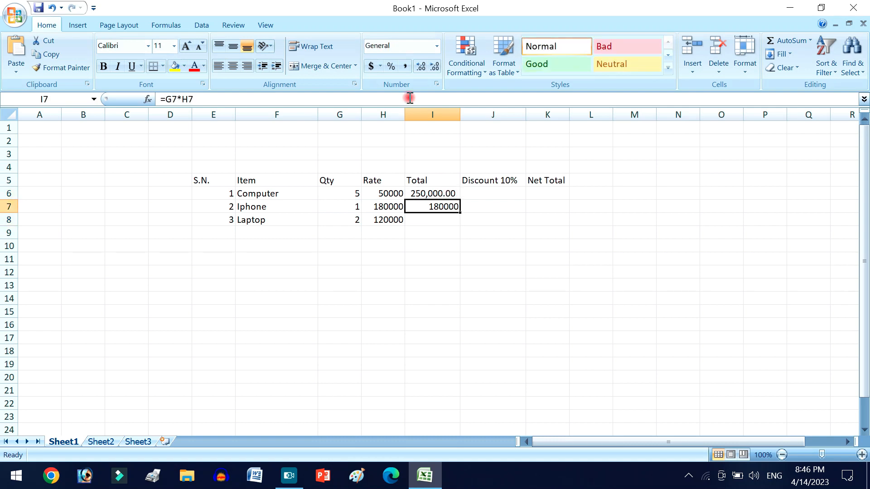
left_click(404, 66)
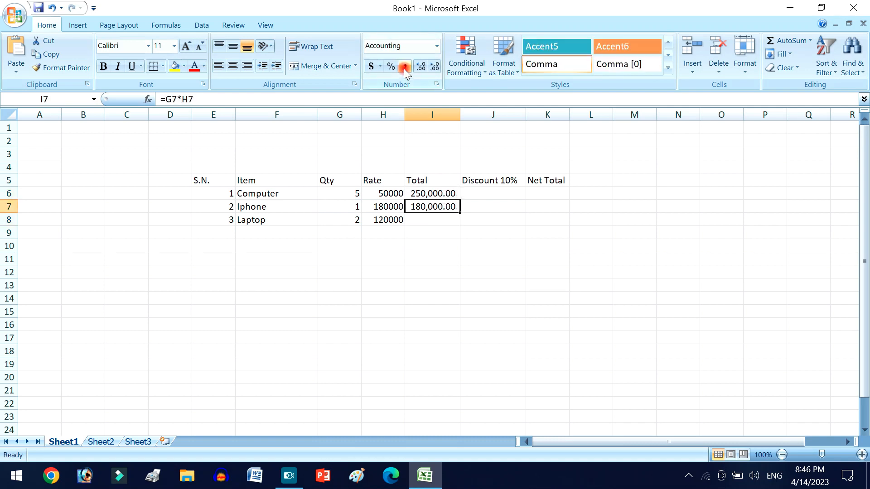
- Clear the totals below I6 and fill the Computer total formula from I6 down through I8
left_click(421, 194)
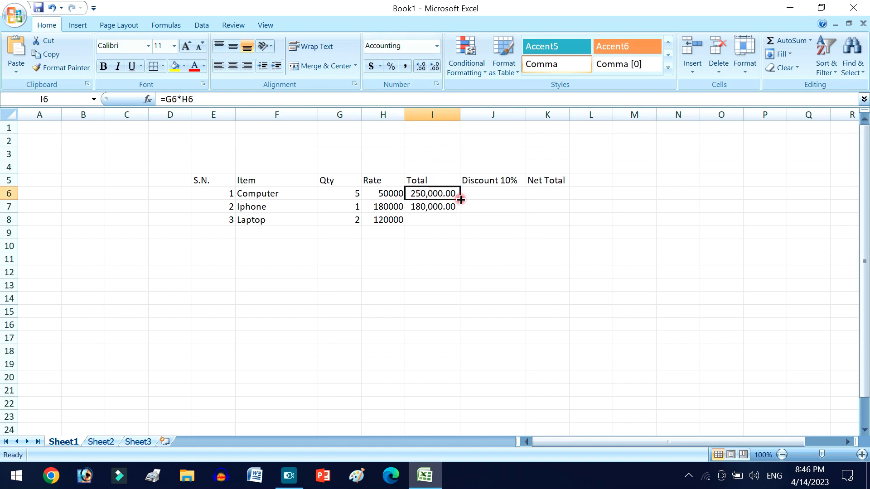
left_click_drag(460, 200, 462, 223)
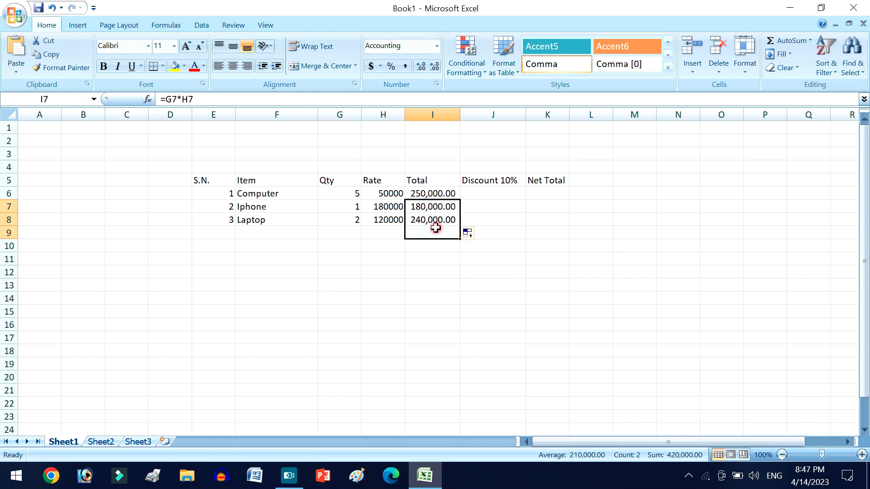
key("Delete")
left_click(429, 188)
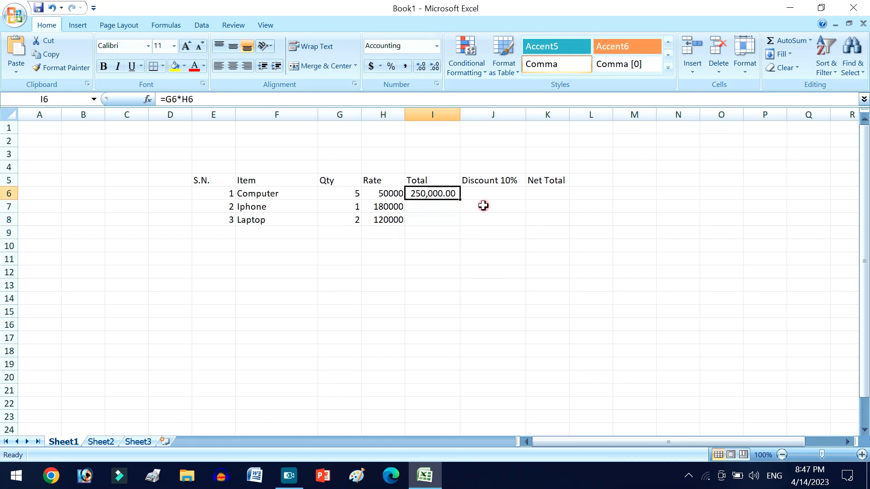
left_click_drag(462, 201, 461, 223)
- Calculate the Computer discount in J6 as 10% of its total with the formula =I6*10%
left_click(484, 192)
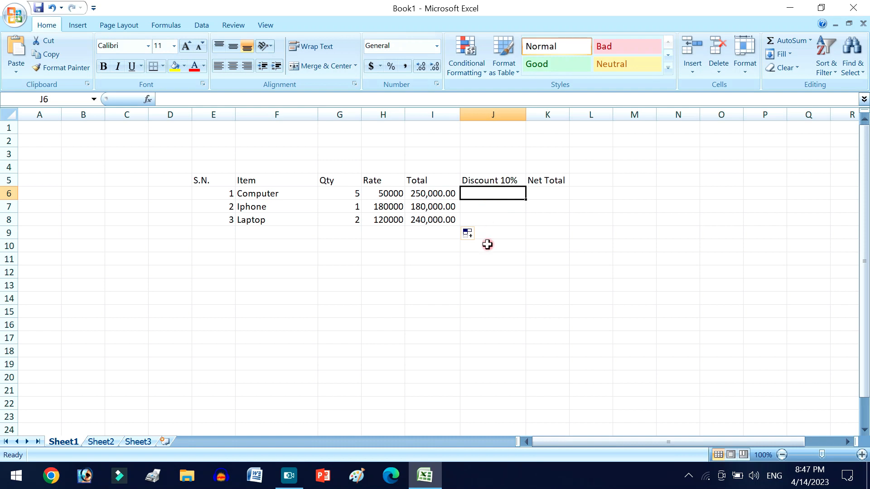
type("=")
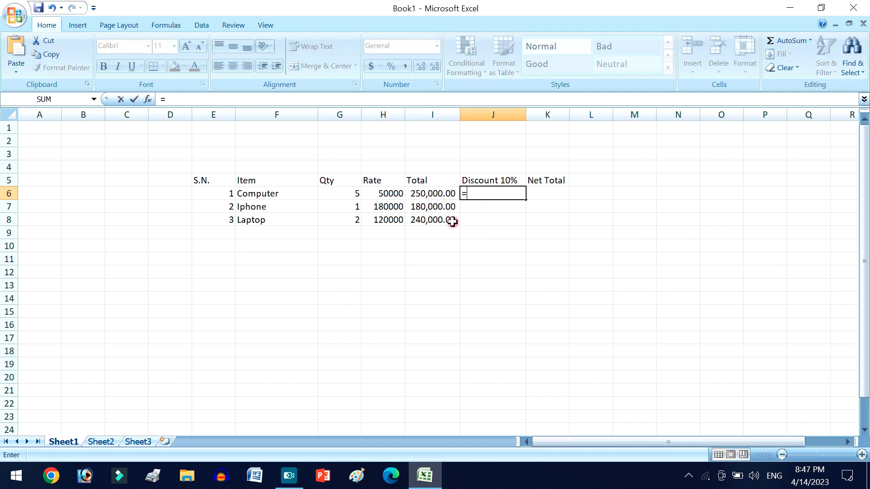
left_click(437, 195)
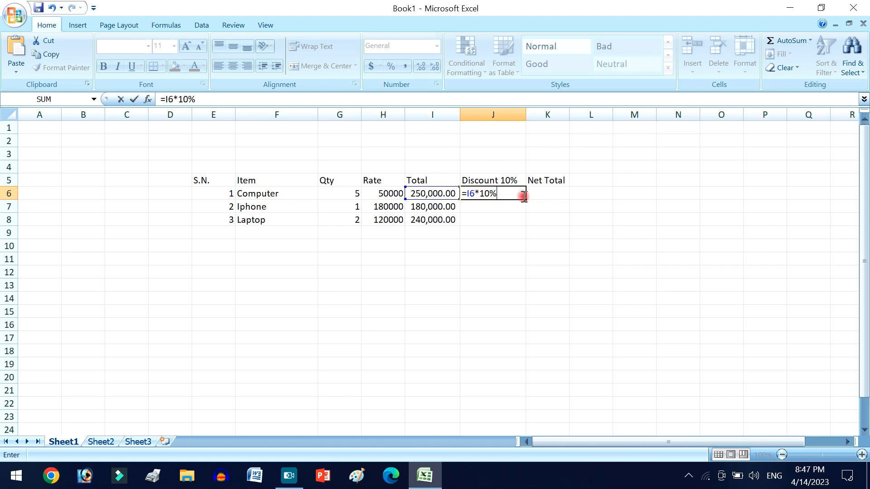
key("Return")
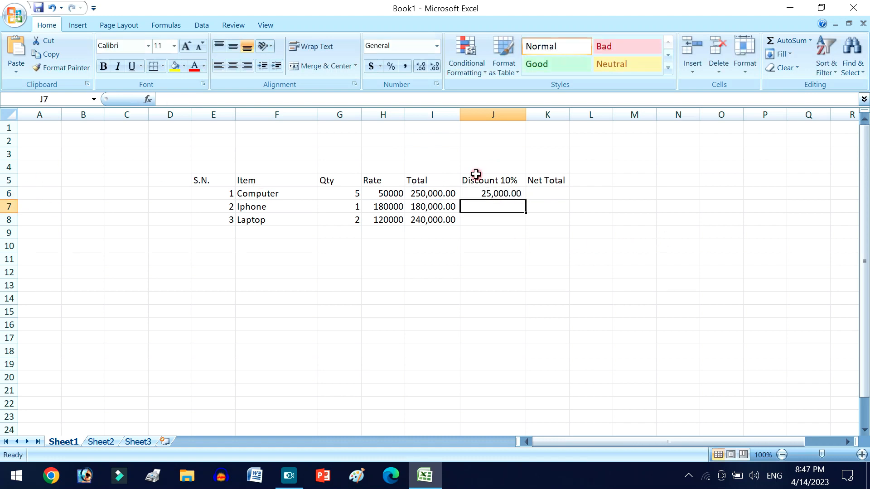
- Remove both decimal places from the Computer discount in J6 and from the totals in I6:I8
left_click(498, 193)
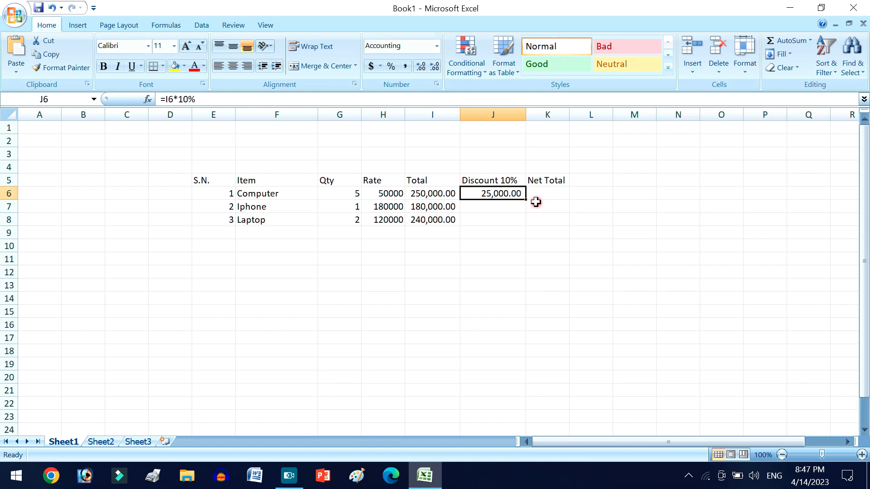
double_click(434, 67)
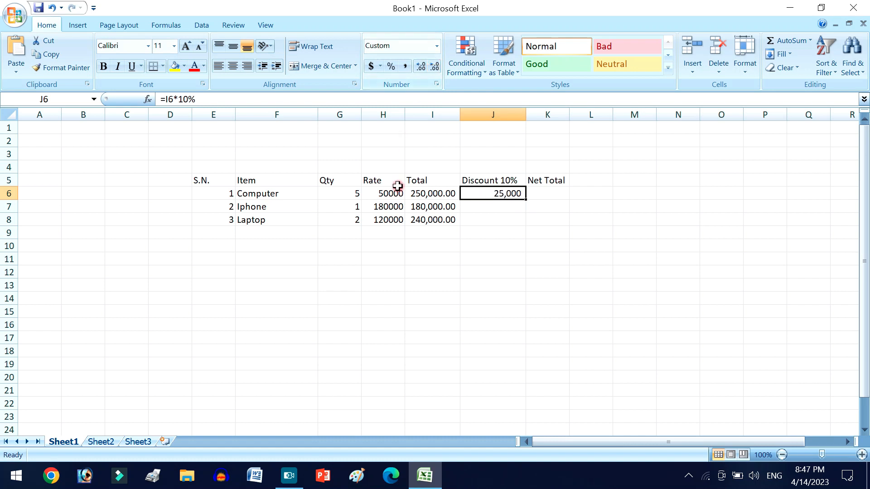
left_click_drag(426, 194, 423, 221)
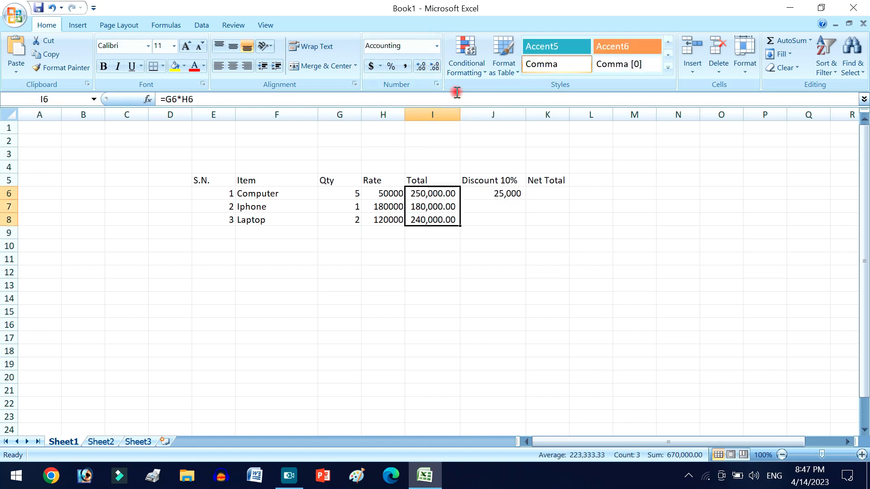
left_click(440, 66)
left_click(439, 66)
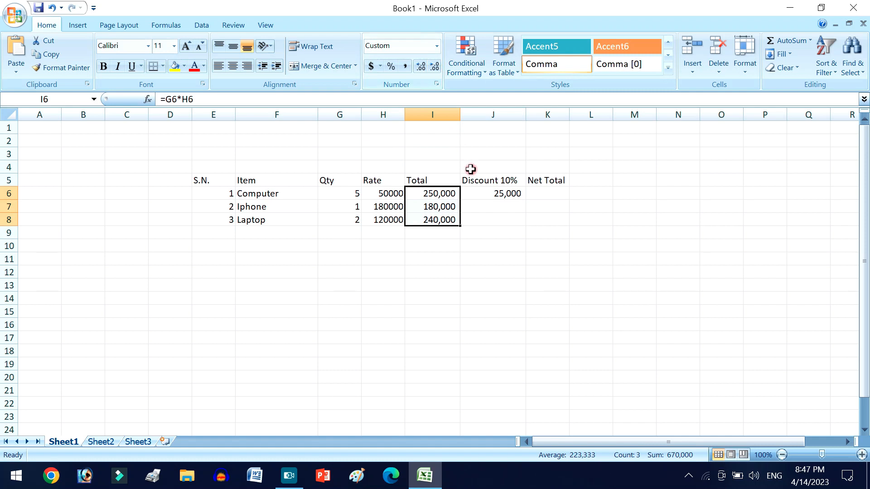
- Fill the discount formula from J6 down through J8 for the Iphone and Laptop rows
left_click(485, 194)
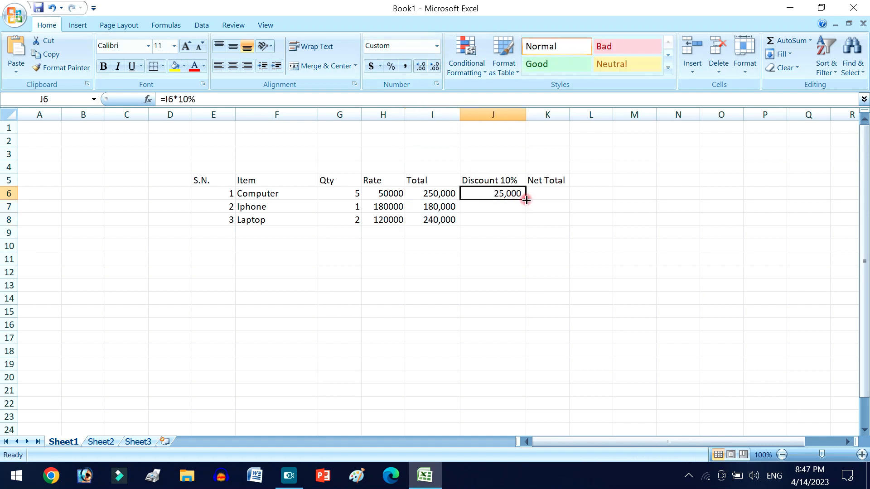
left_click_drag(527, 200, 528, 231)
left_click(538, 183)
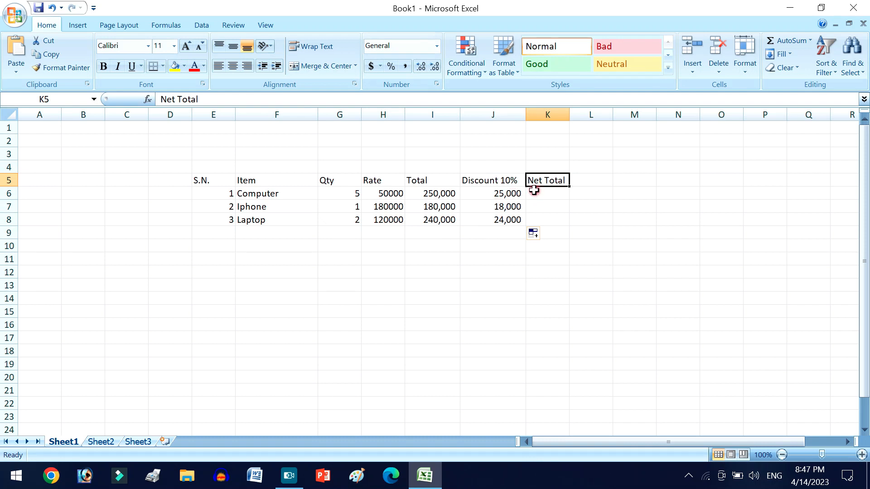
- Calculate the Computer net total in K6 with the formula =I6-J6, and fill it down through K8
left_click(534, 190)
type("=")
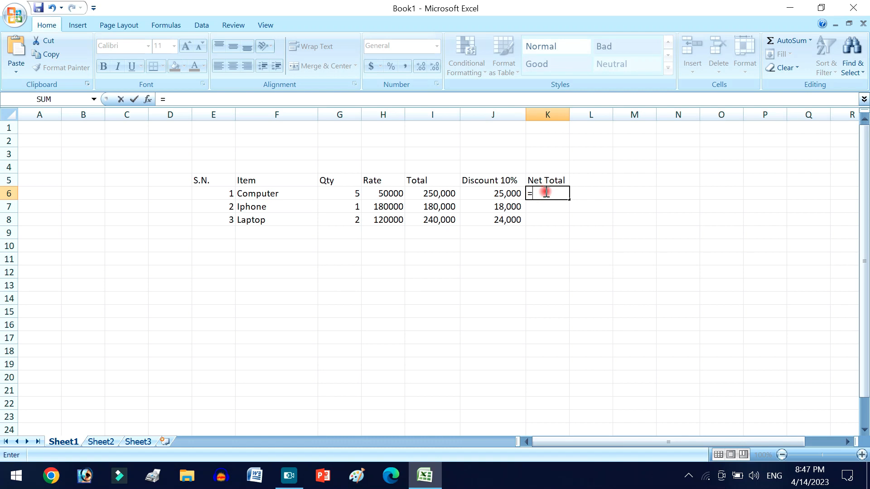
left_click(434, 198)
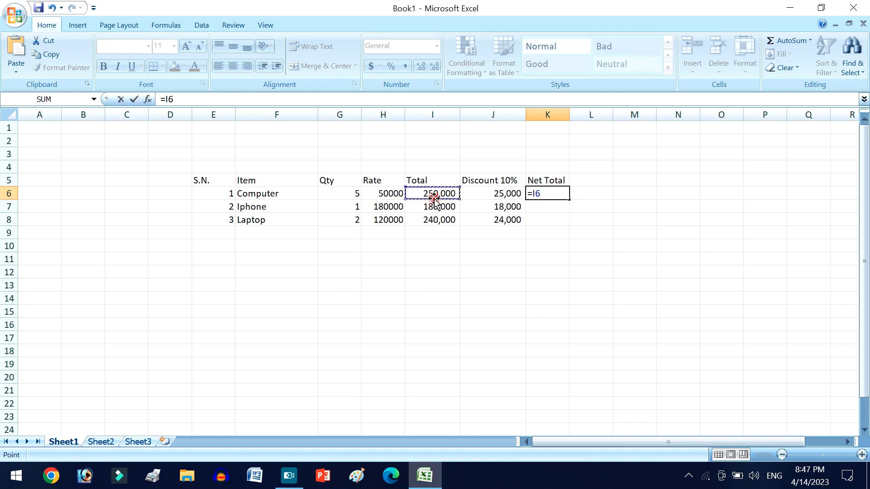
type("-")
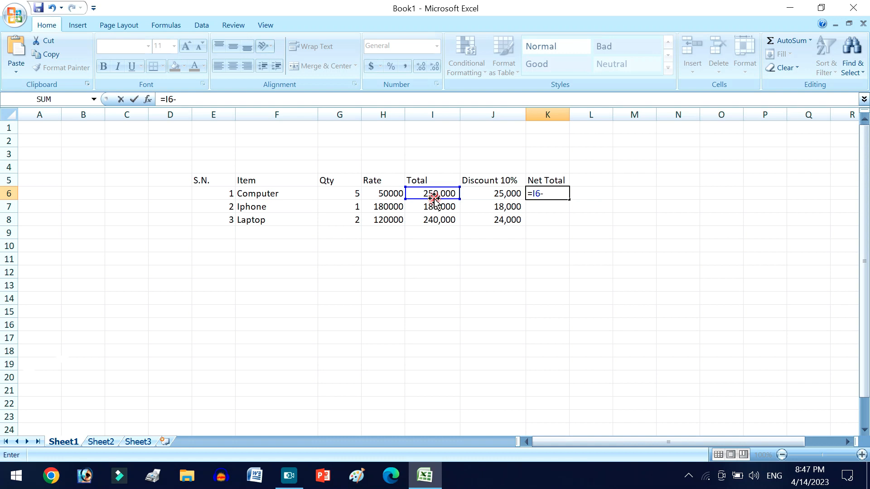
left_click(506, 194)
key("Return")
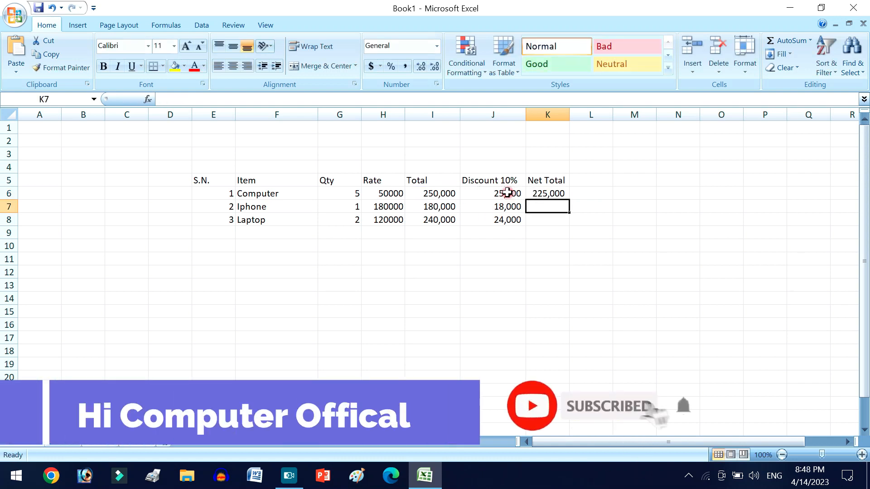
left_click(557, 195)
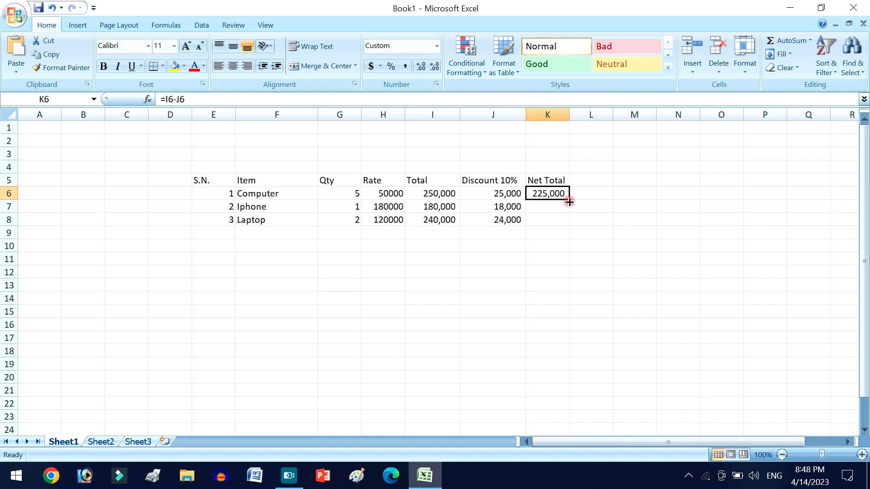
left_click_drag(569, 202, 571, 228)
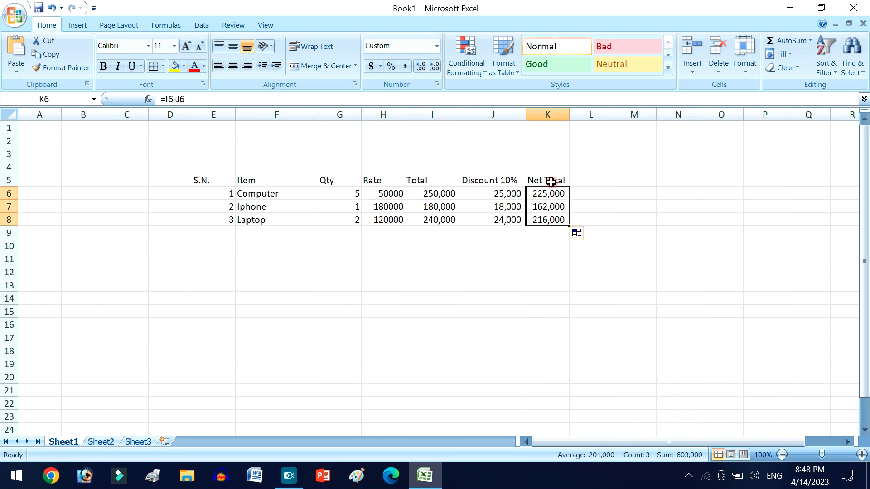
- Enter the label Total in J9, below the discount column
left_click(539, 232)
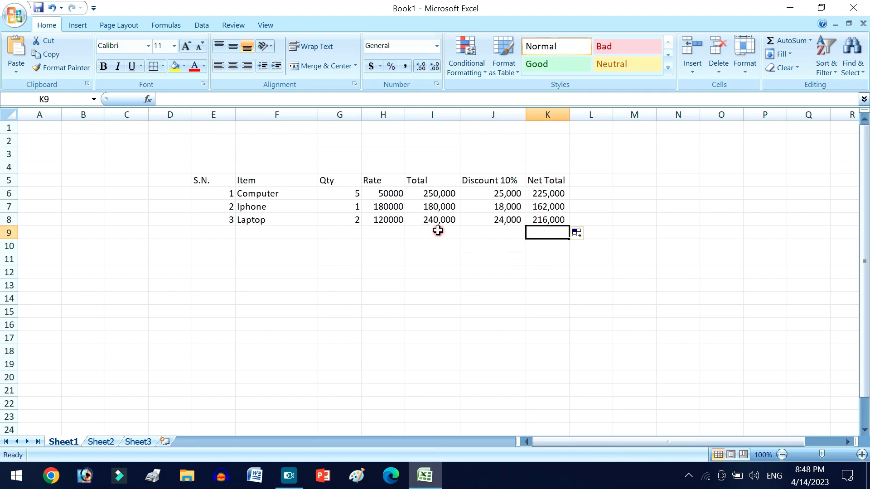
left_click(470, 230)
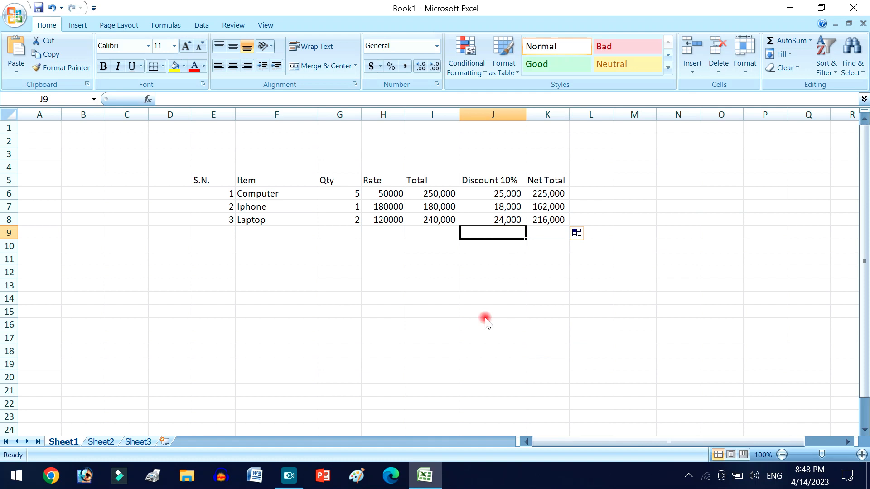
type("Tota")
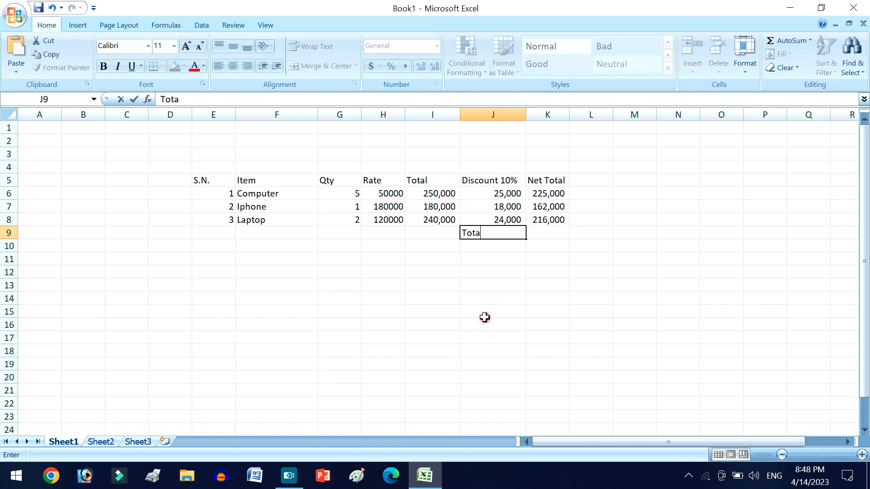
type("l")
key("Tab")
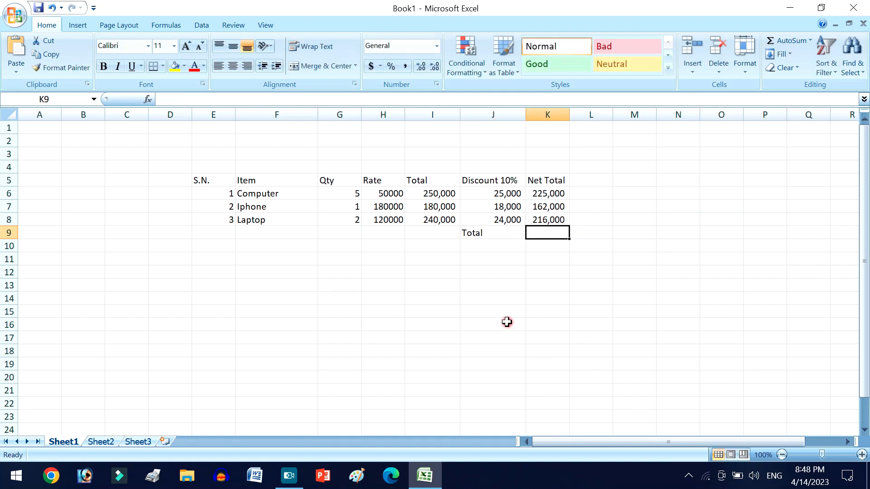
- Add up the net totals in K9 with AutoSum over K6:K8
left_click(799, 41)
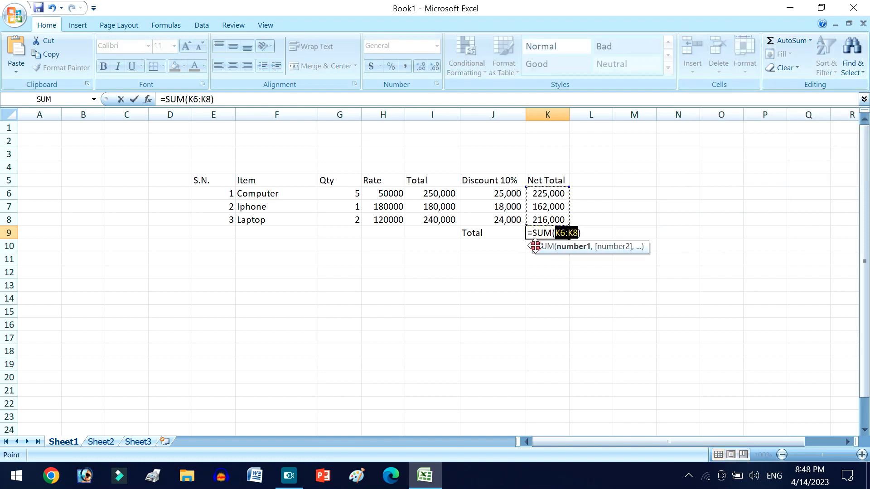
left_click(567, 234)
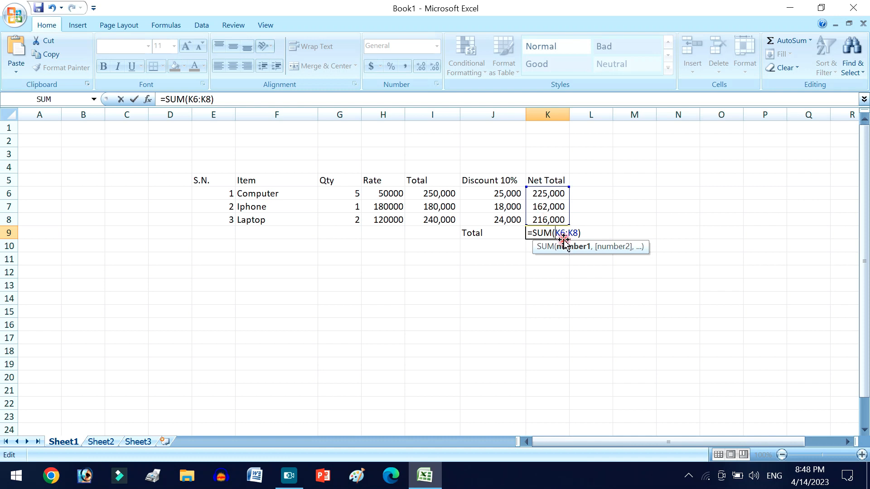
key("Return")
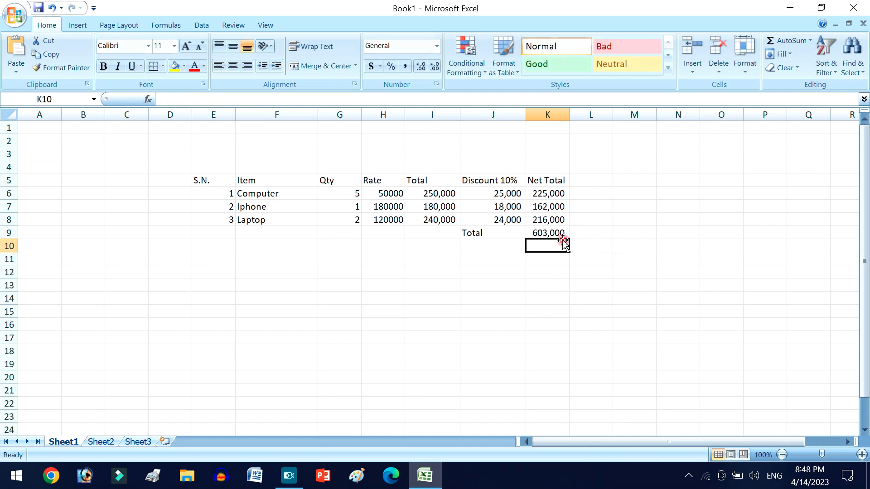
- Clear K9 and add up the net totals there with the formula =K6+K7+K8
left_click(543, 229)
key("Delete")
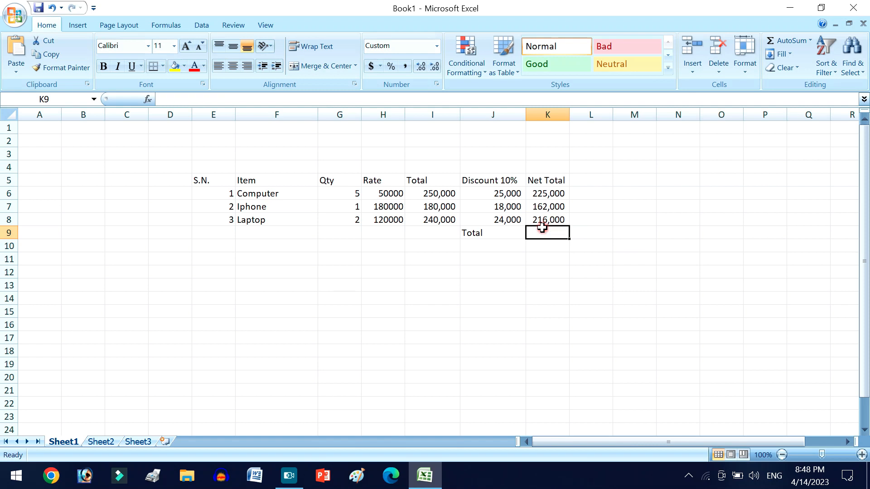
type("=")
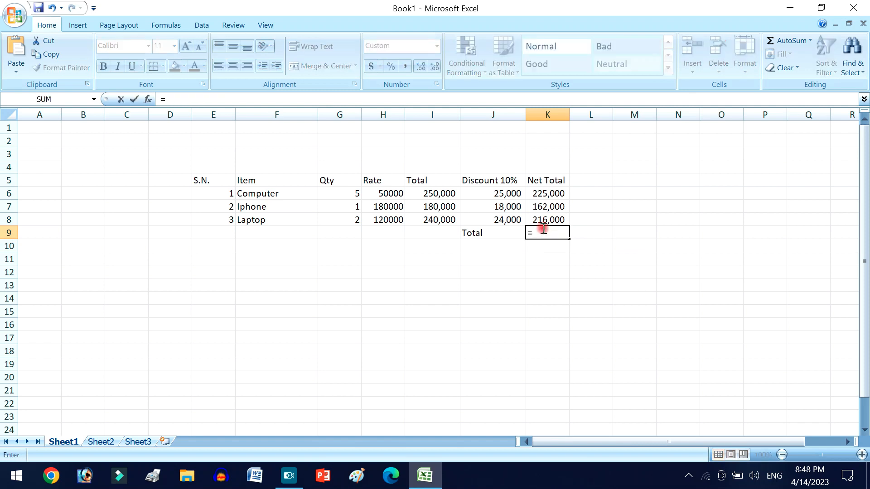
left_click(549, 193)
type("+")
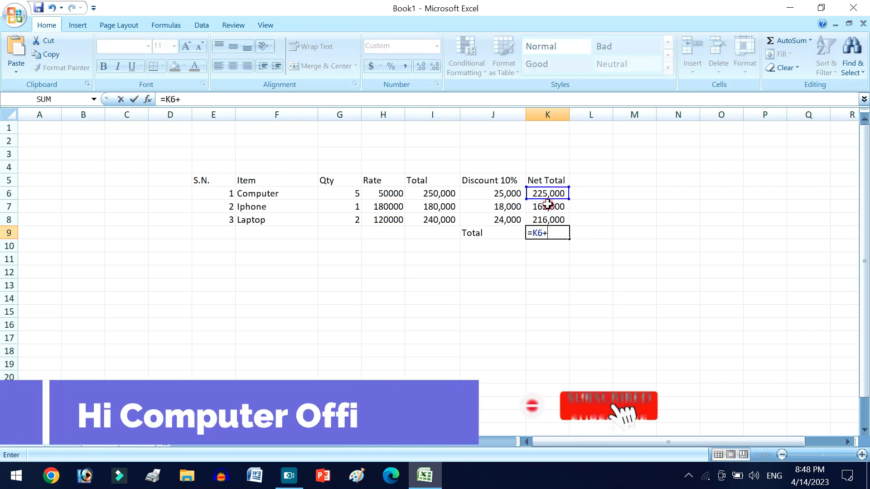
left_click(549, 207)
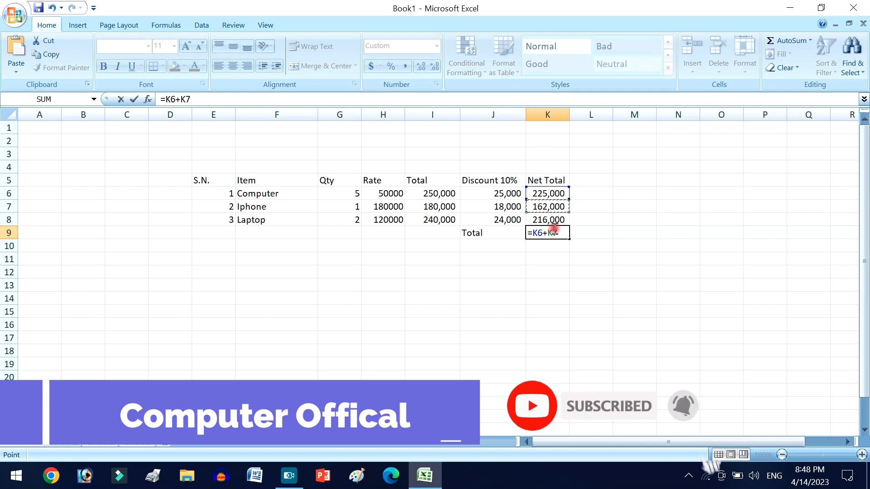
type("+")
left_click(556, 221)
type("+")
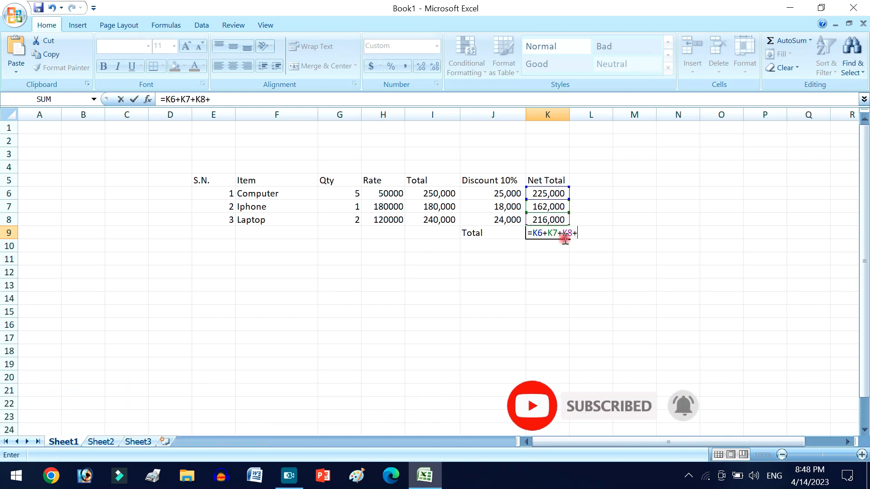
key("BackSpace")
key("Return")
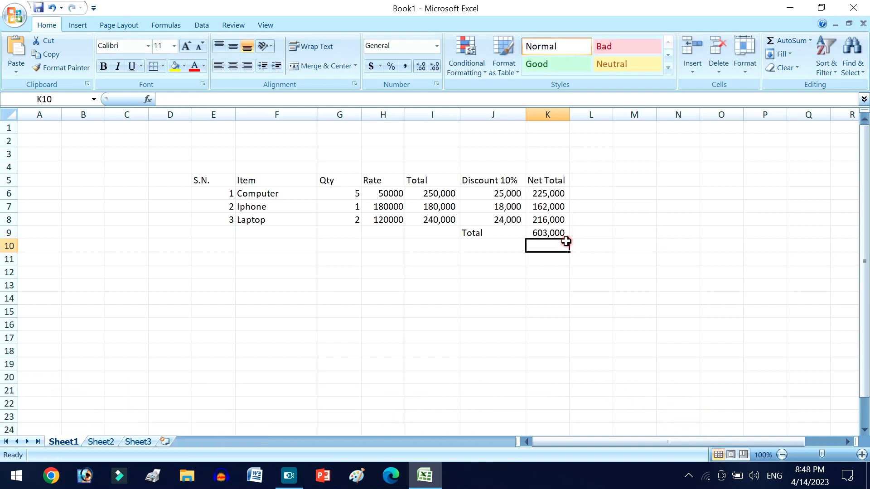
- Replace the cell-by-cell addition in K9 with an AutoSum formula, =SUM(K6:K8)
left_click(554, 232)
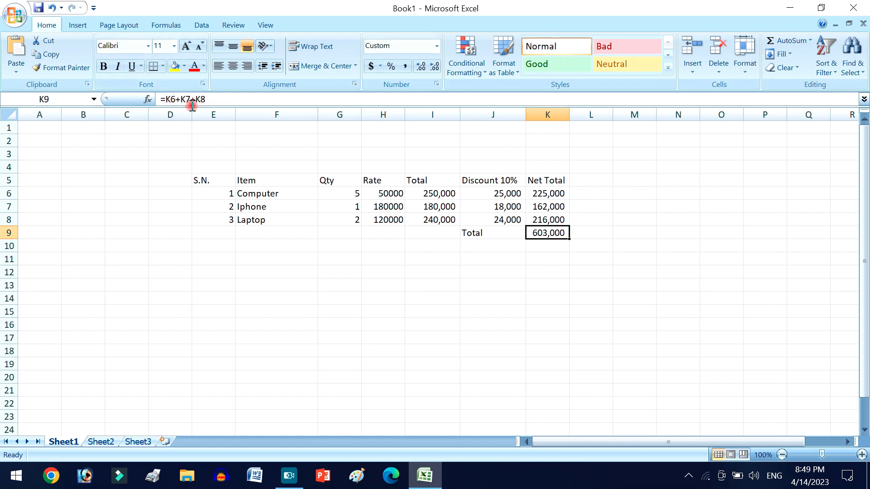
key("Delete")
left_click(795, 45)
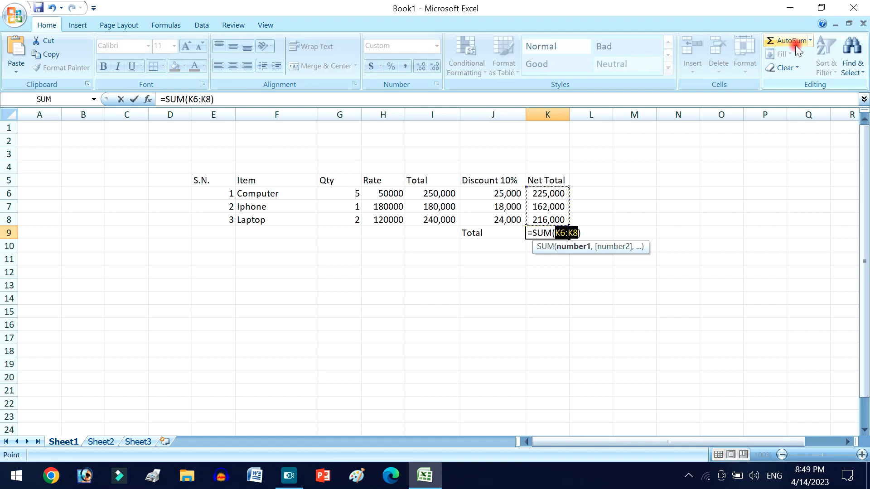
key("Return")
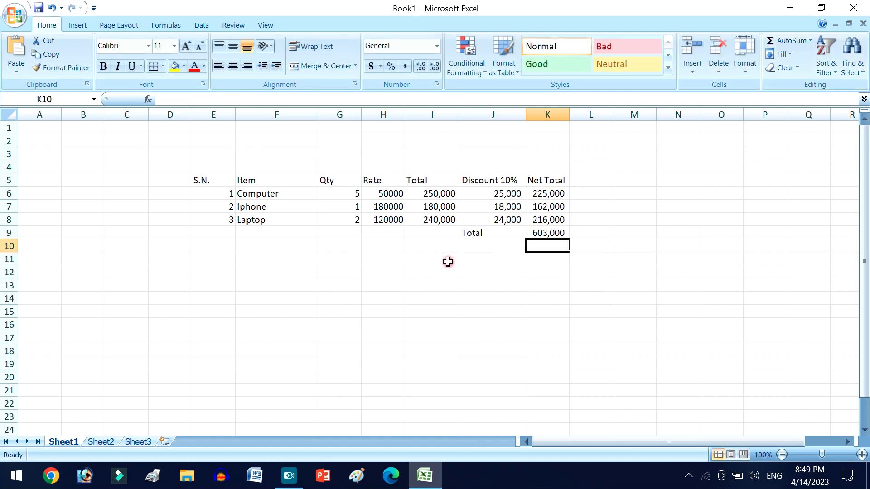
- Increase the font size of the whole bill table, E5:K9, to 20
left_click_drag(213, 180, 547, 237)
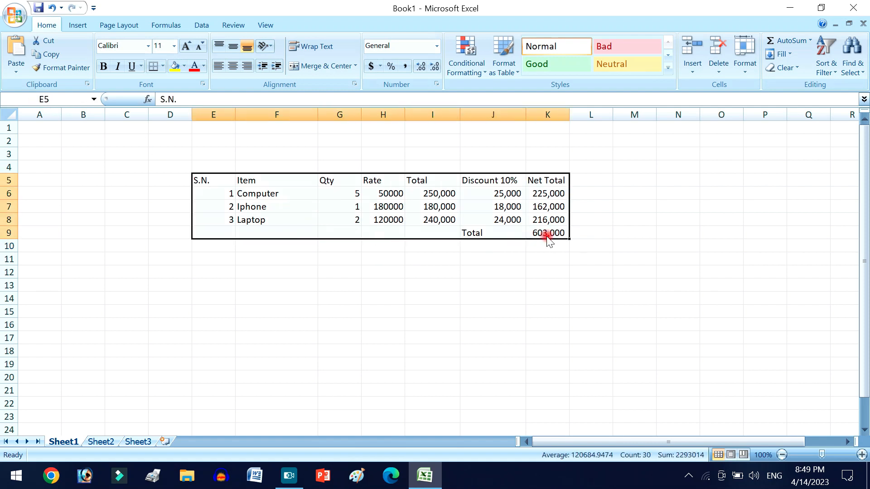
left_click(186, 46)
left_click(186, 45)
left_click(187, 46)
left_click(186, 46)
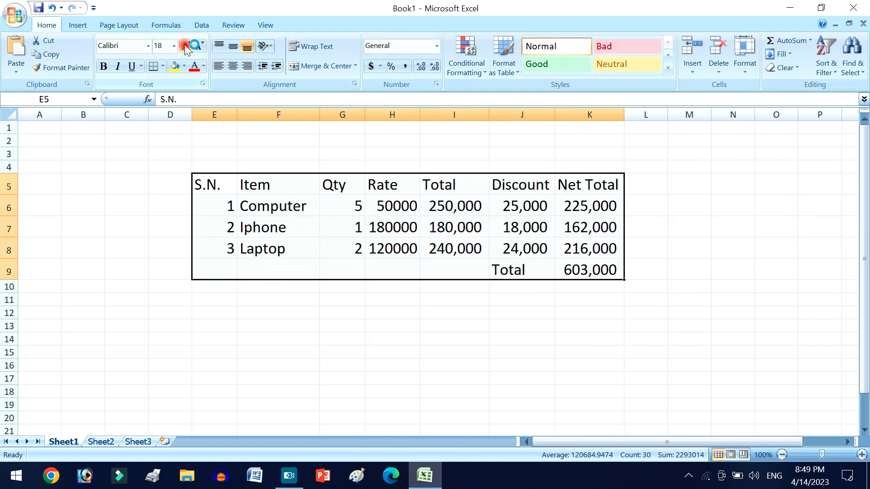
left_click(186, 46)
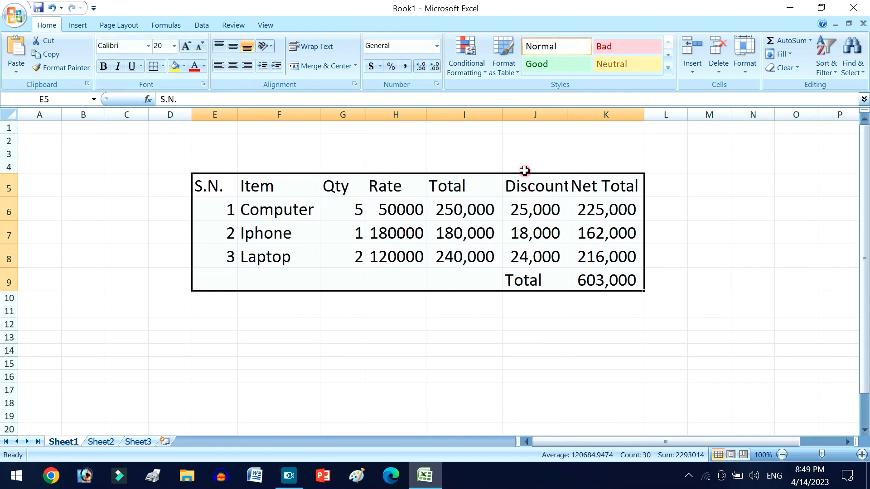
- Apply All Borders to the bill table range E5:K9
left_click(164, 66)
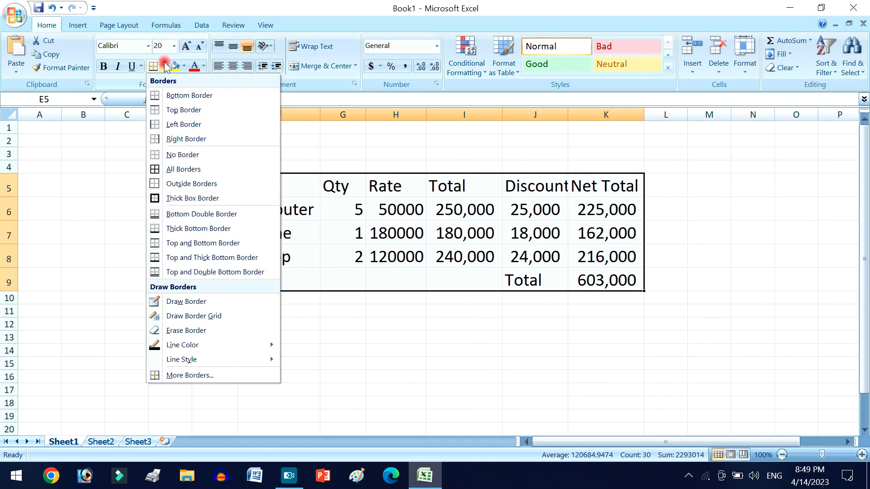
left_click(174, 166)
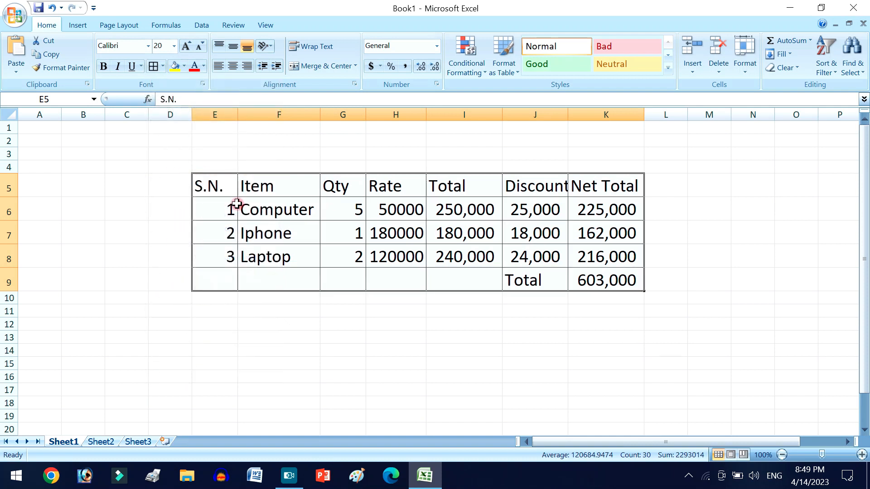
left_click(163, 66)
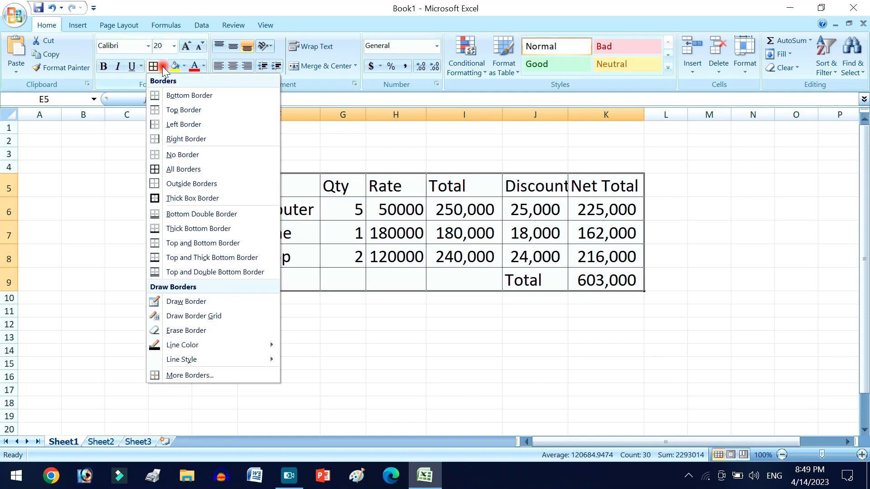
left_click(188, 173)
left_click(554, 220)
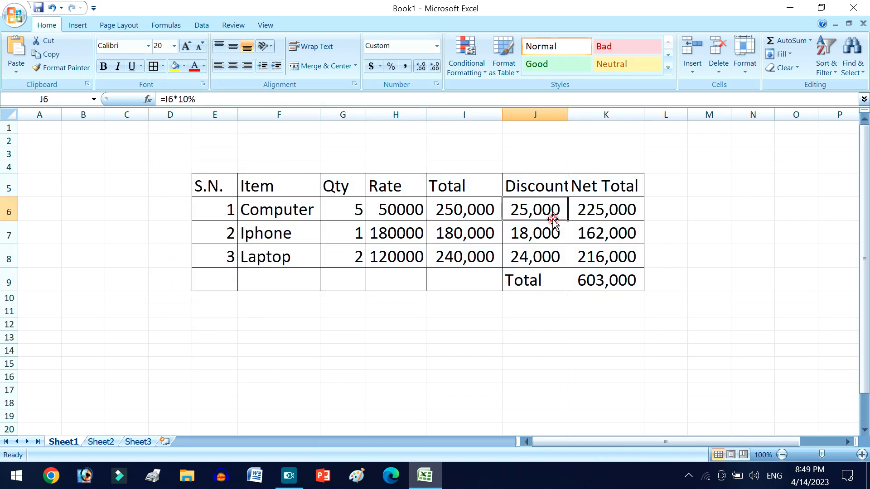
- Widen column J until its full Discount 10% heading fits, and make the header row E5:K5 bold
left_click(525, 187)
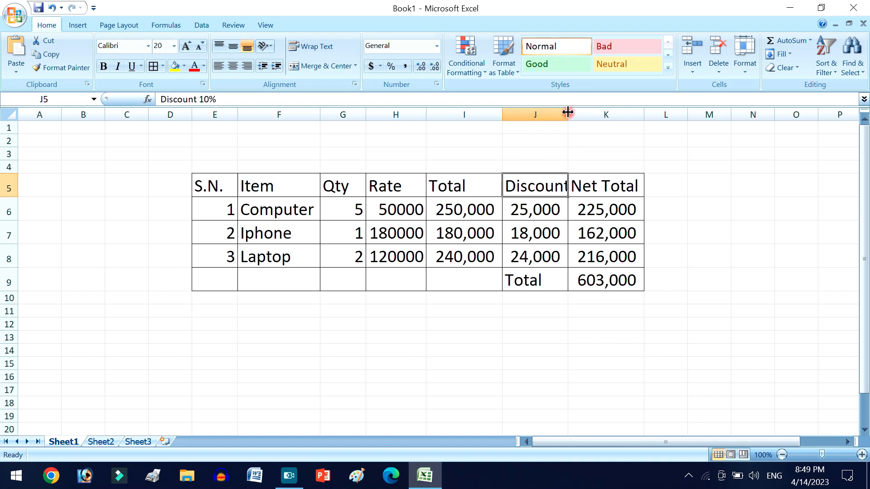
left_click_drag(568, 112, 626, 116)
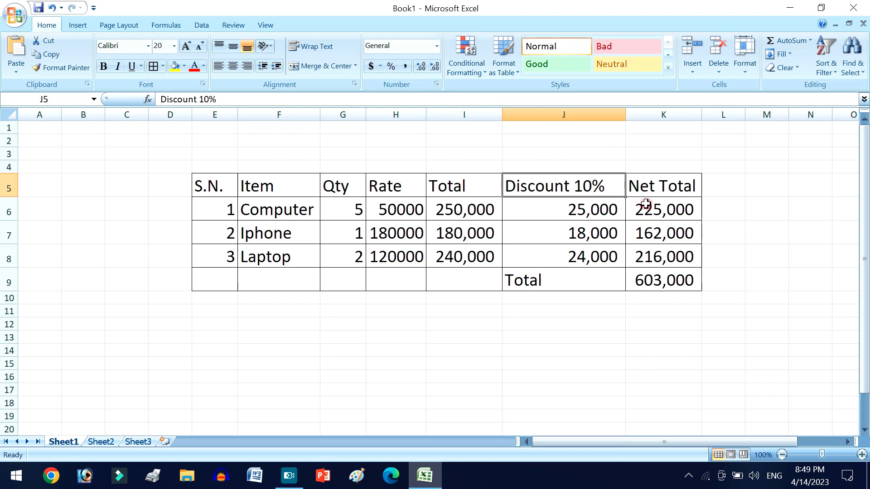
left_click_drag(219, 187, 641, 181)
left_click(103, 68)
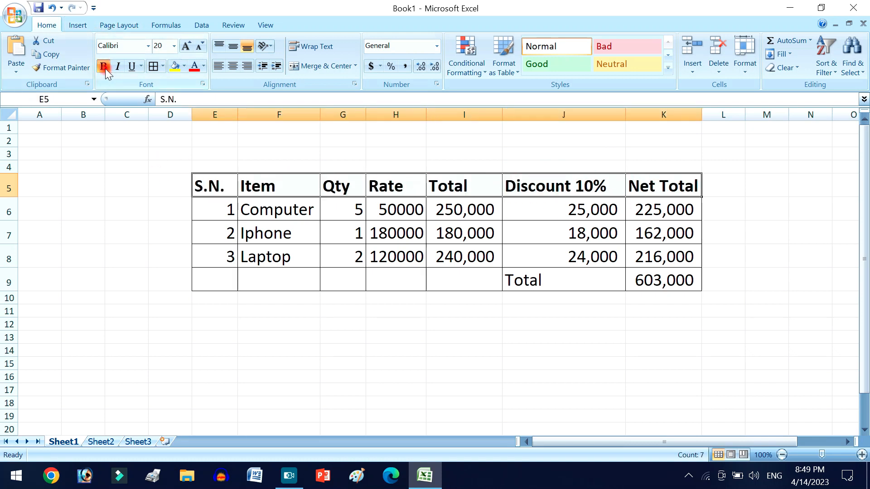
left_click(222, 208)
left_click(269, 215)
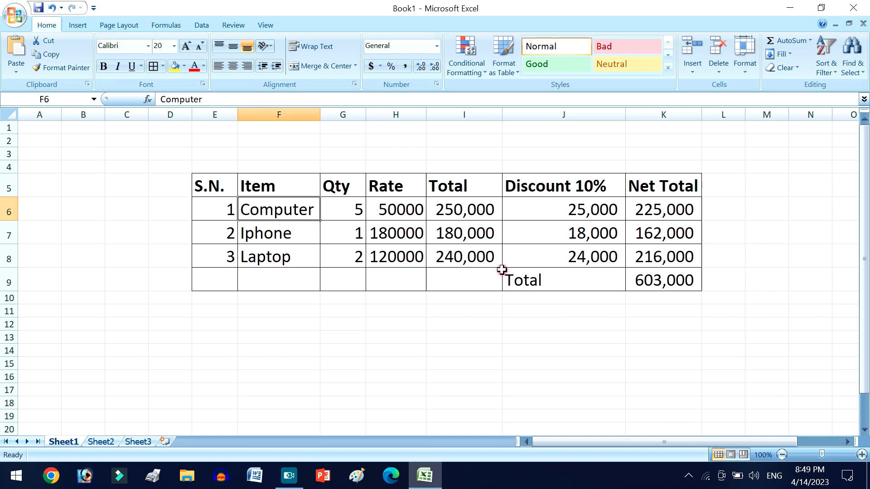
- Merge and center E9:J9 in the total row, and right-align its Total label
left_click_drag(215, 273, 516, 279)
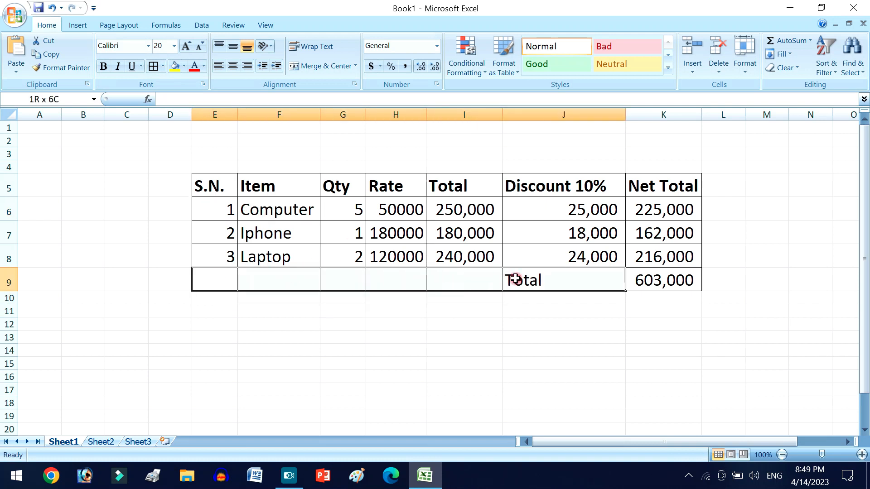
left_click(322, 66)
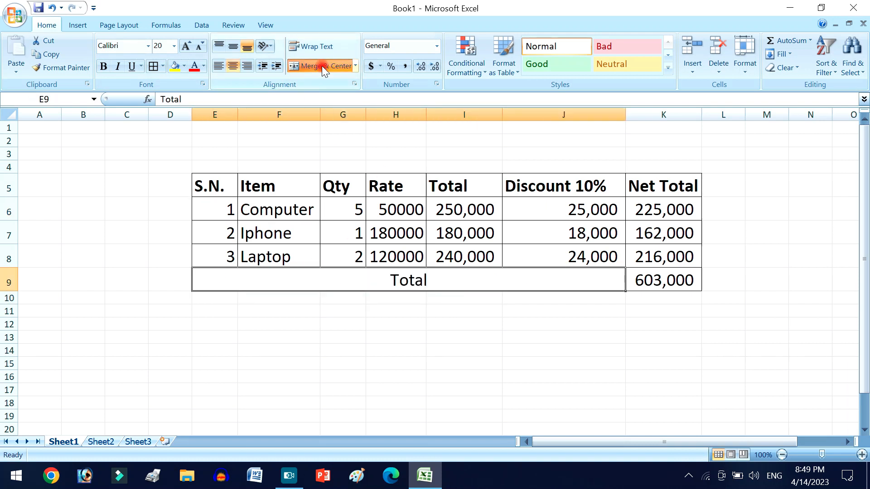
left_click(248, 66)
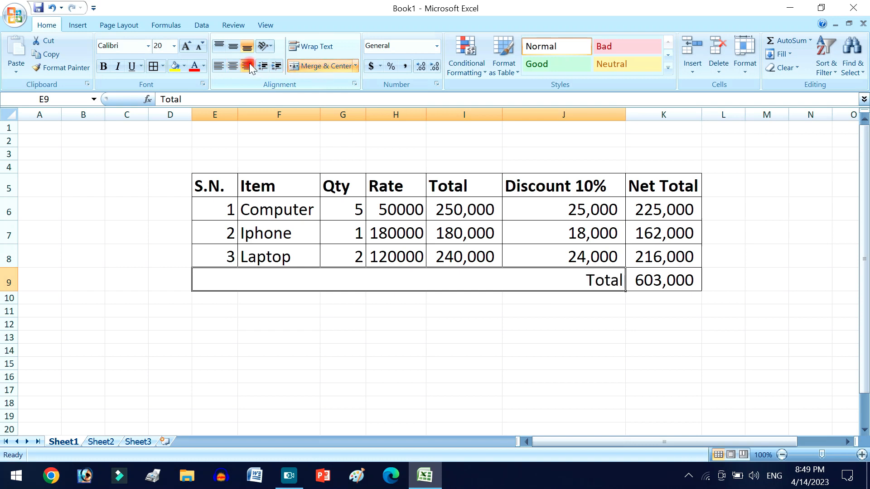
left_click(602, 340)
- Try showing the grand total in K9 with two decimal places, and remove the decimals again
left_click(683, 285)
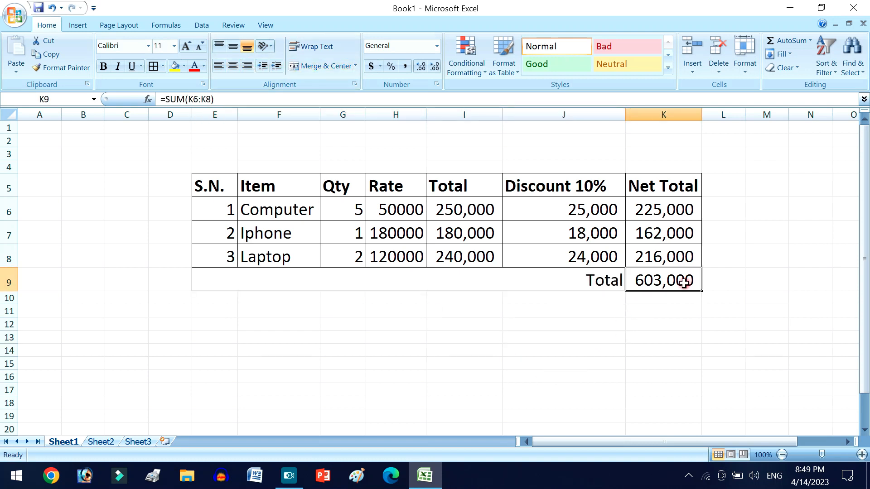
left_click(425, 68)
left_click(425, 68)
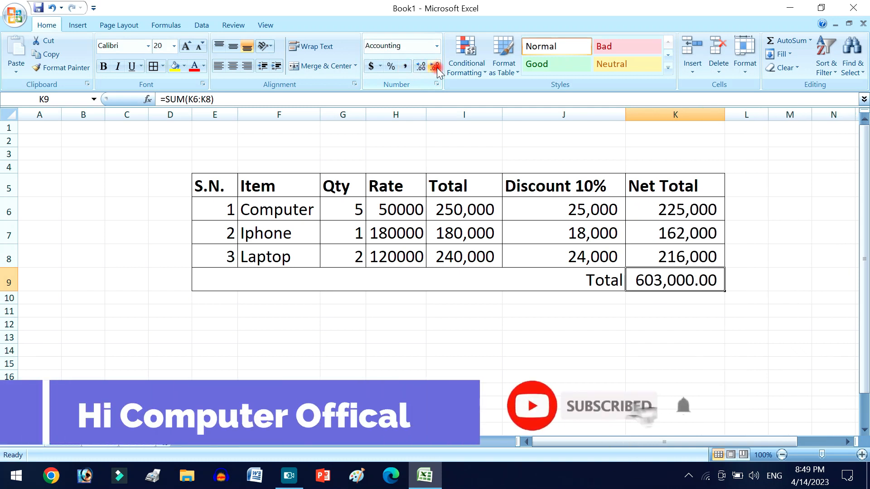
left_click(437, 67)
left_click(437, 67)
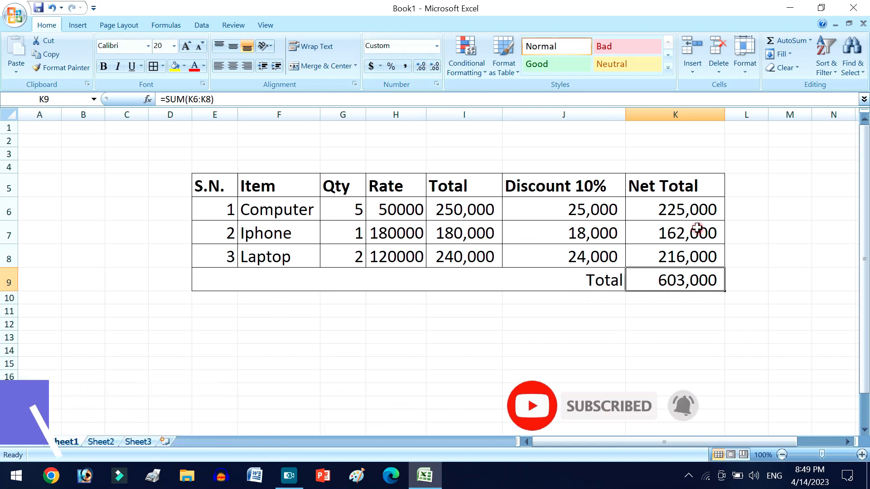
left_click_drag(696, 216, 695, 276)
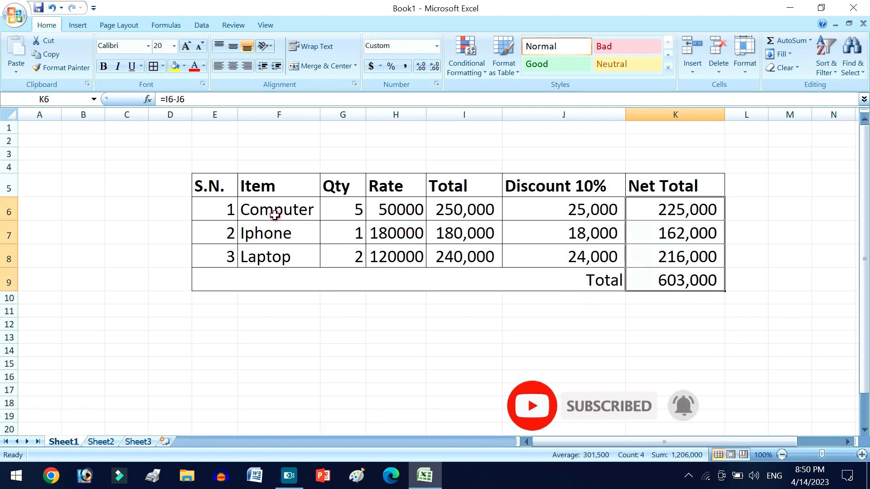
- Widen the Item column, F, slightly
left_click_drag(320, 114, 336, 123)
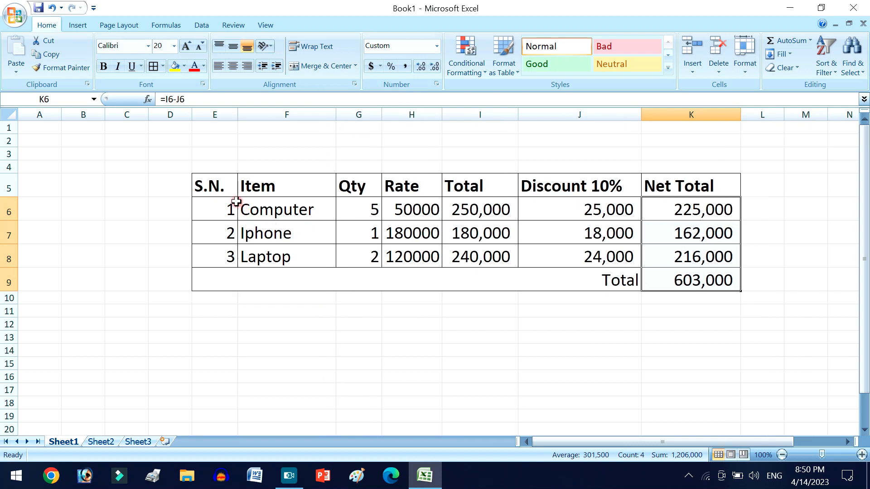
left_click_drag(227, 191, 680, 278)
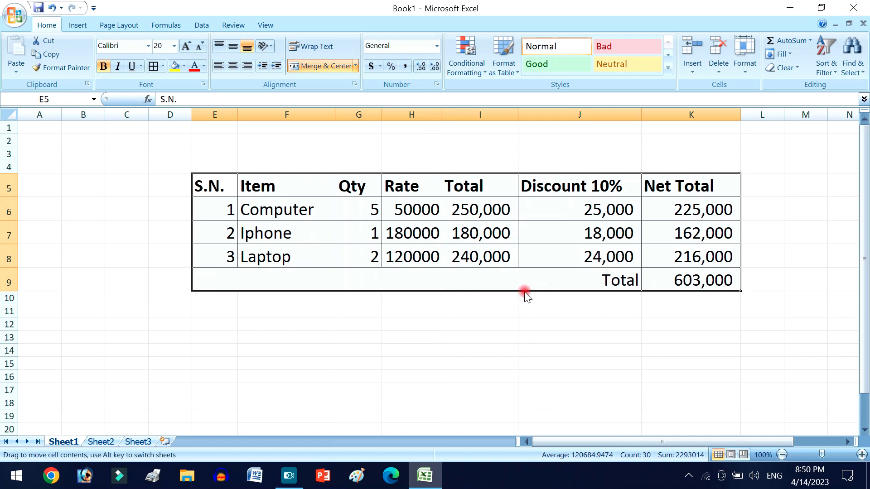
left_click(473, 269)
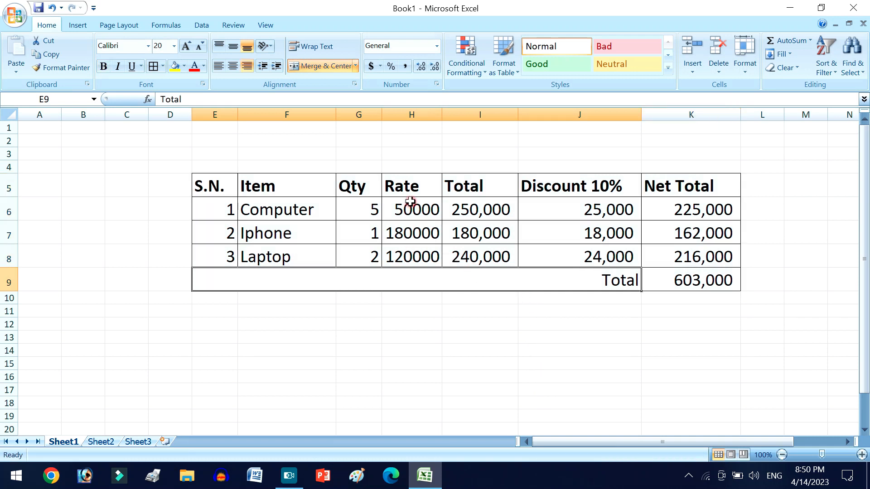
- Clear all quantities and rates in G6:H8, leaving the formula columns in place
left_click_drag(350, 208, 415, 262)
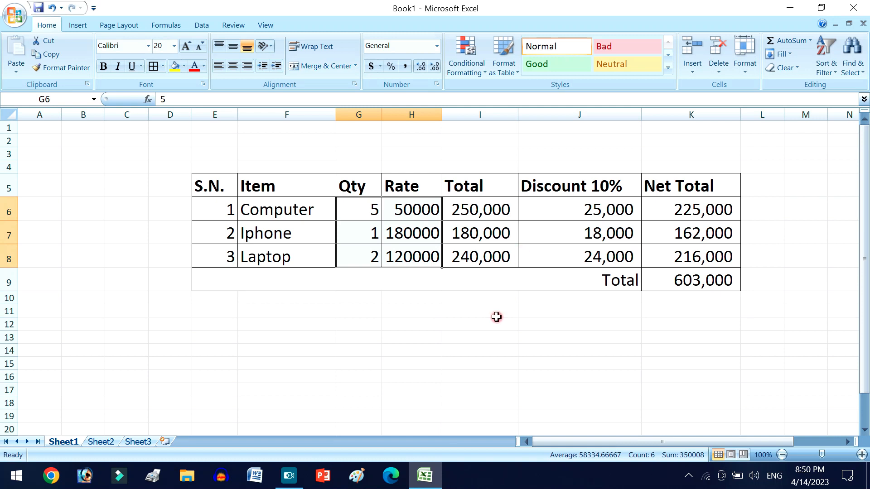
key("Delete")
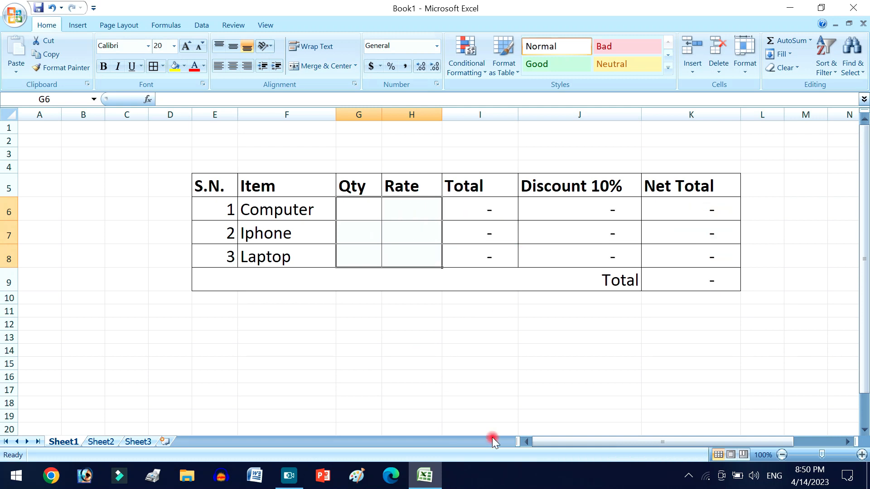
left_click(482, 355)
- Enter a quantity of 2 and a rate of 20000 for Computer in row 6
left_click(353, 204)
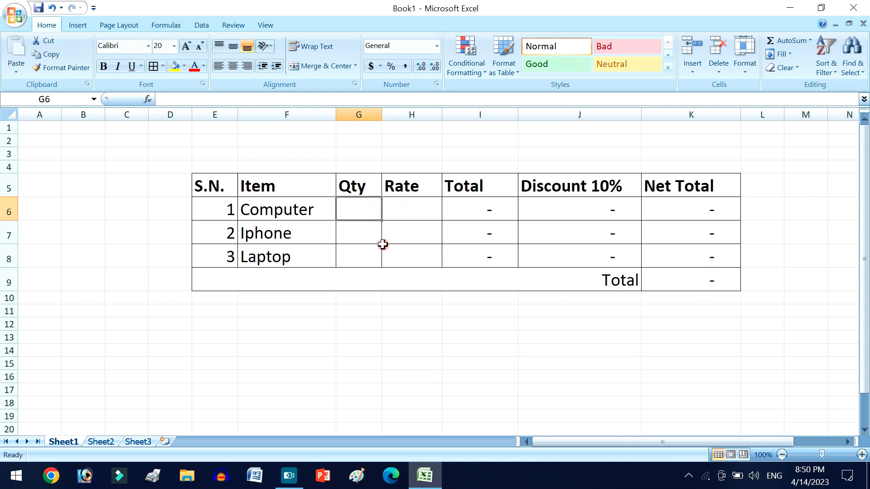
type("2")
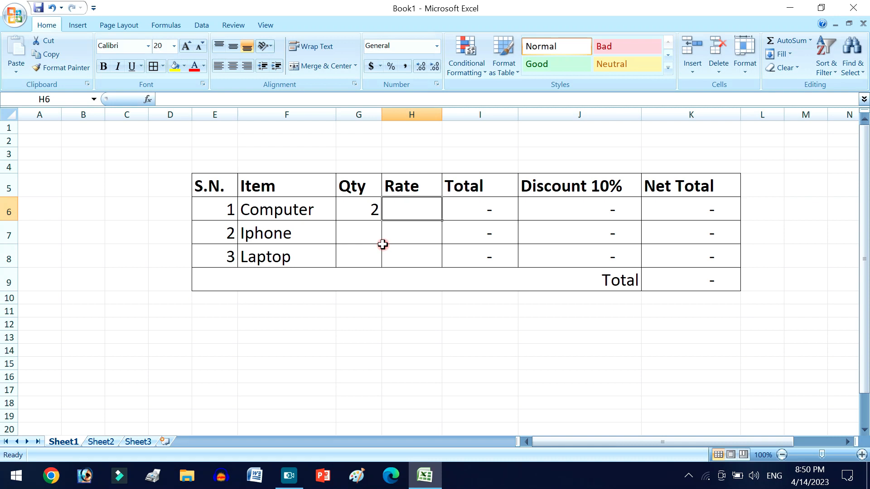
type("20000")
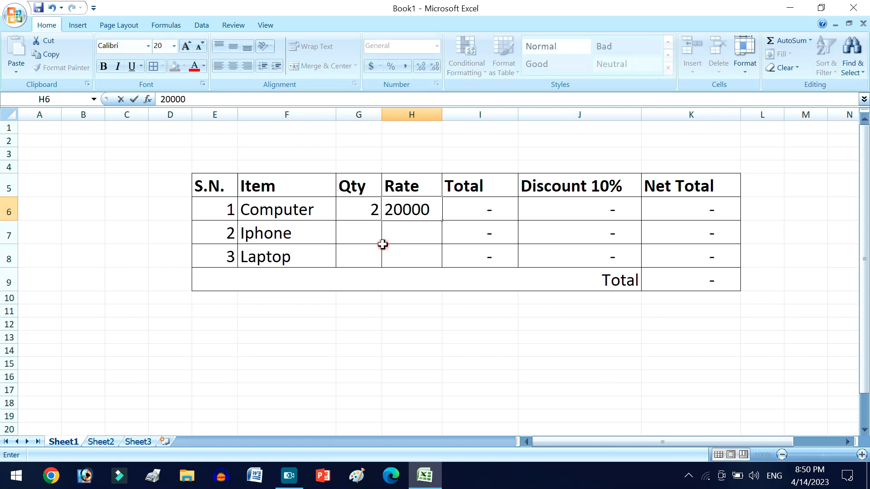
key("Return")
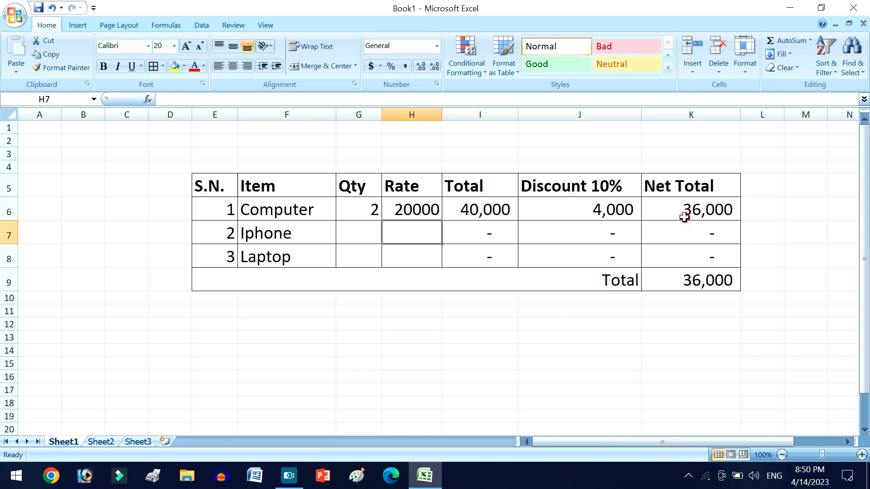
- Enter the quantities 12 for Iphone in G7 and 10 for Laptop in G8
left_click(355, 232)
type("12")
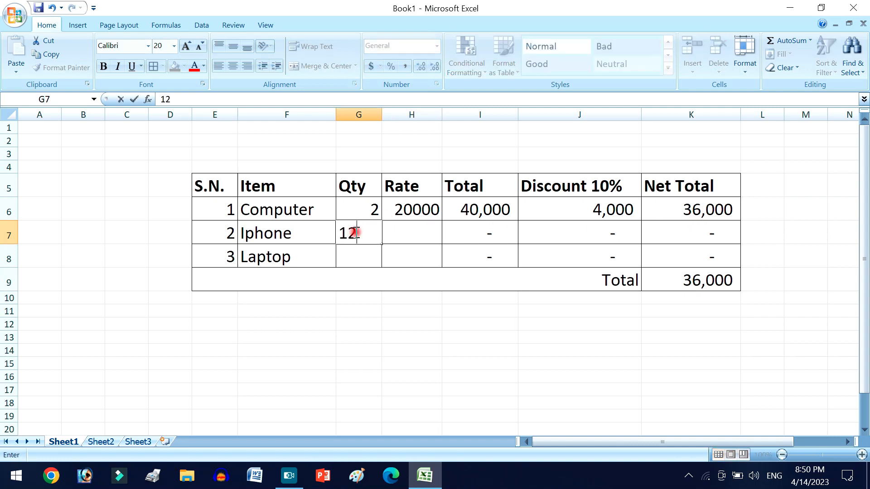
key("Return")
type("10")
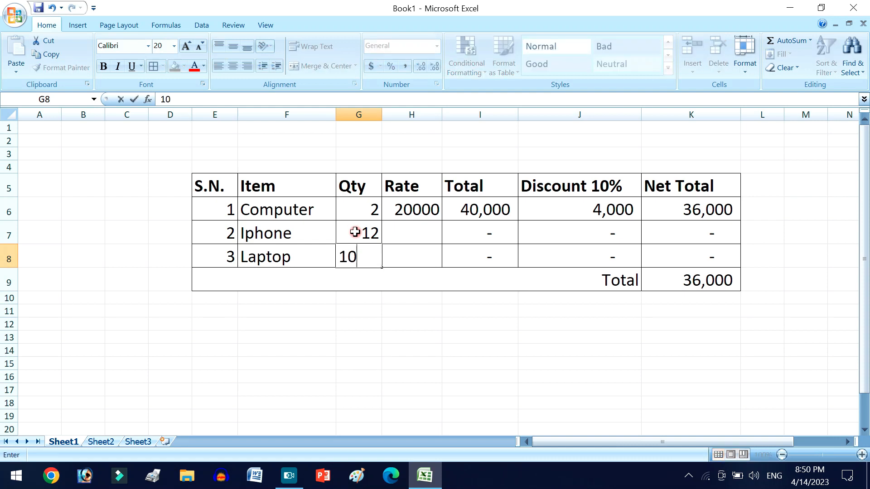
- Enter the rates 50000 for Iphone in H7 and 20000 for Laptop in H8
key("Right")
key("Up")
type("5")
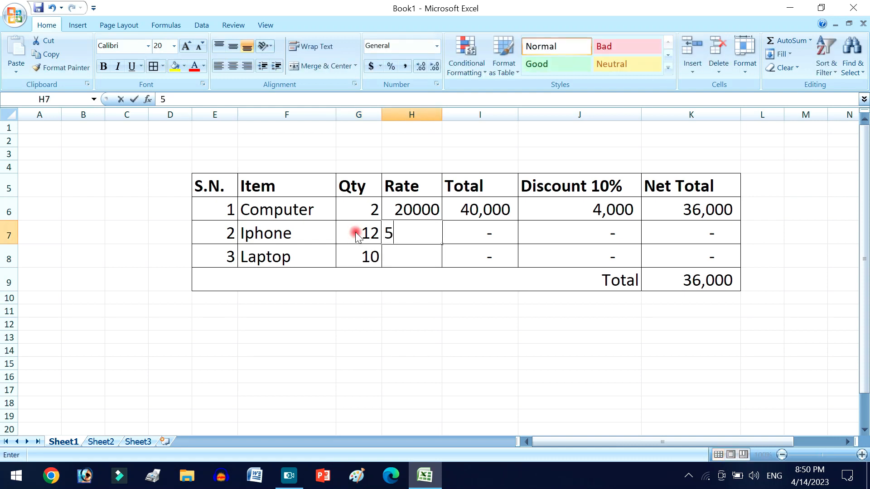
type("0000")
key("Return")
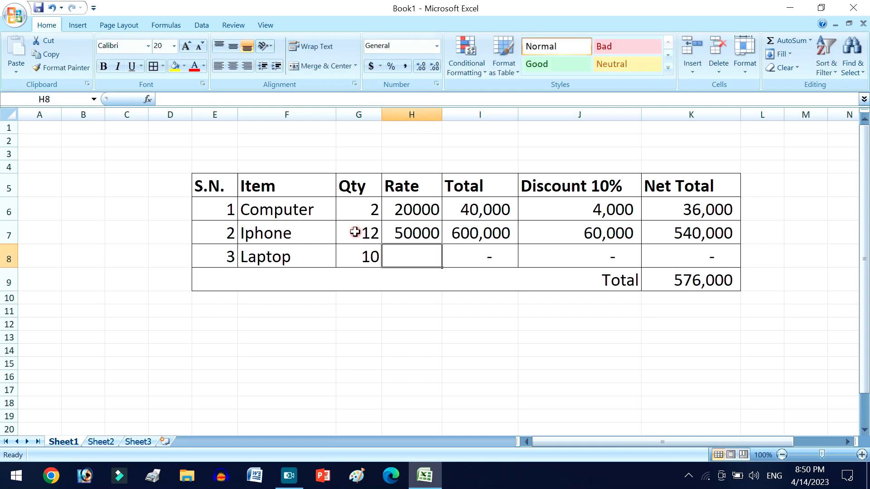
type("2000")
key("Return")
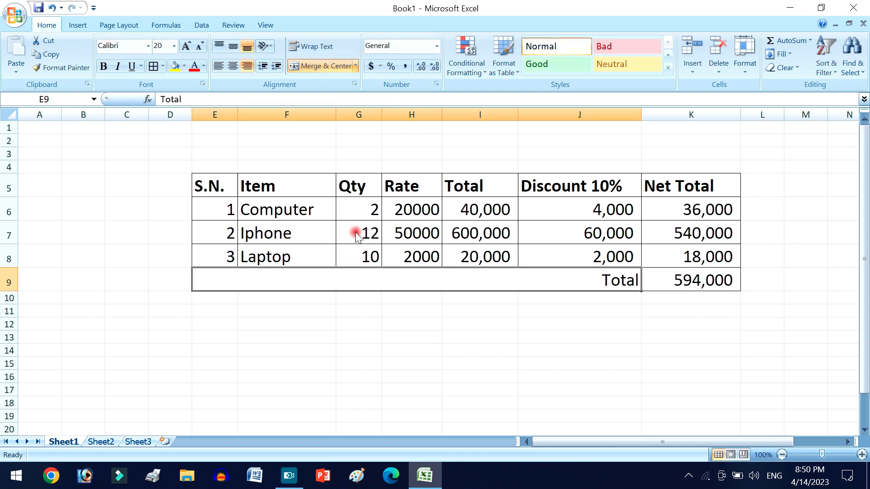
left_click(402, 258)
type("2000")
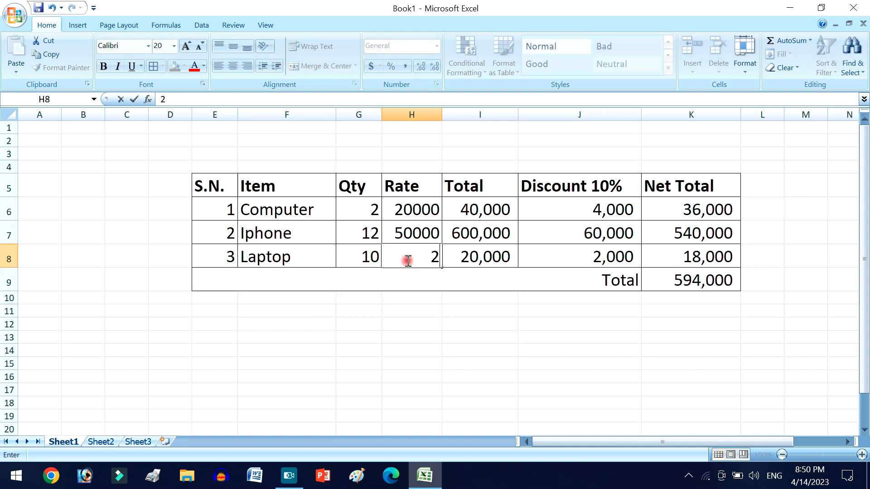
key("Return")
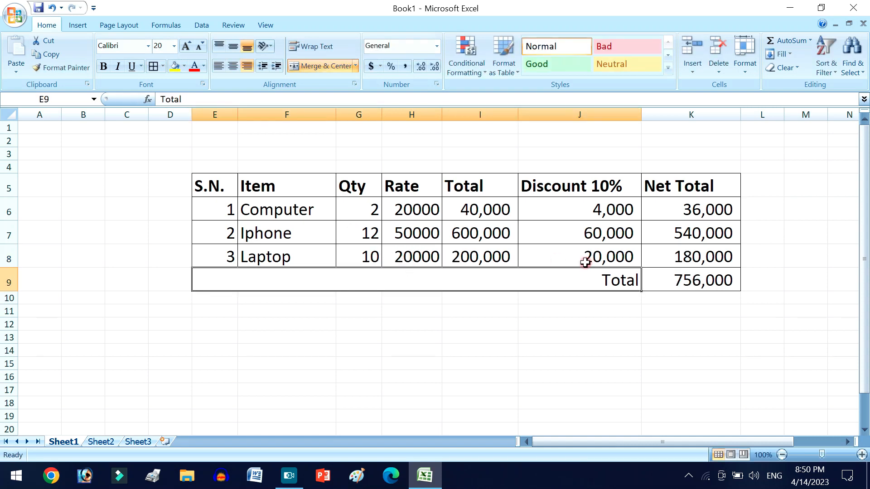
- Examine the calculated totals, discounts, net totals and grand total against the new quantities and rates
left_click_drag(561, 201, 709, 282)
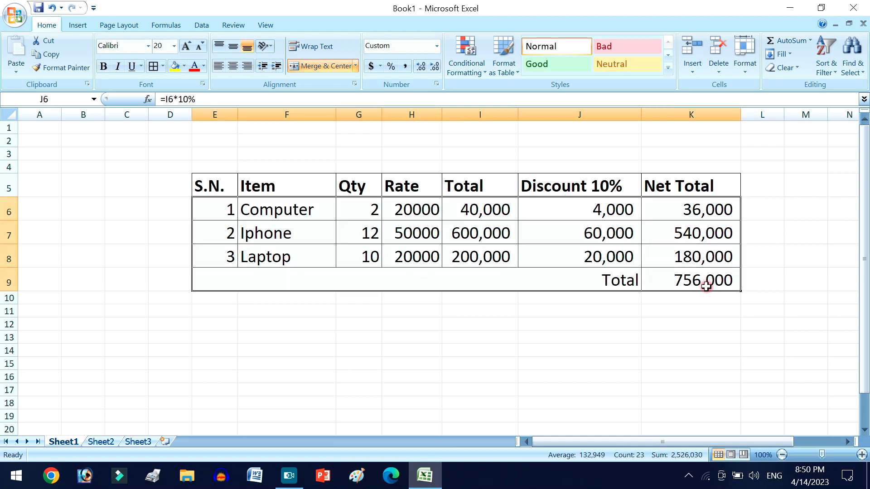
left_click(698, 284)
left_click_drag(475, 204, 678, 278)
left_click(661, 287)
left_click(601, 301)
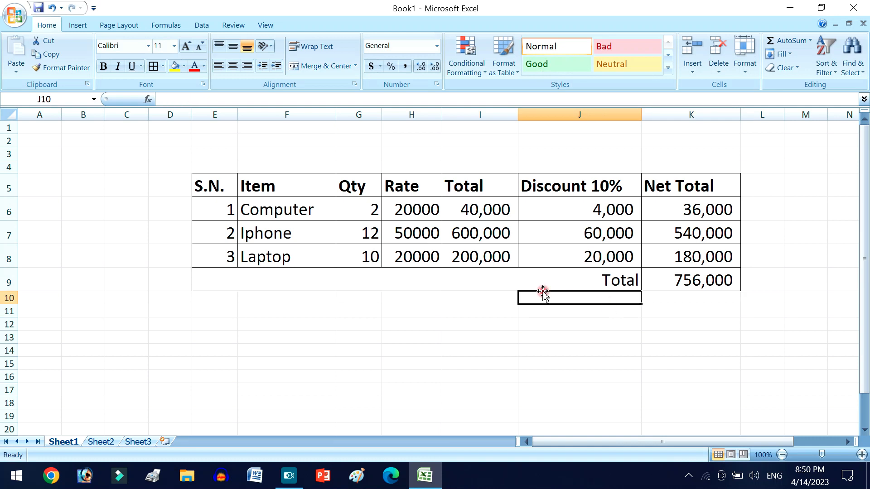
left_click(538, 279)
left_click(477, 232)
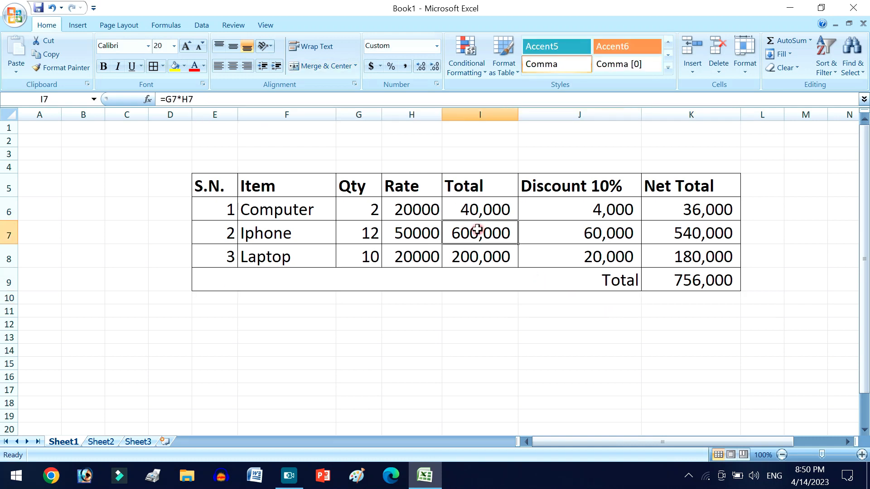
left_click(472, 254)
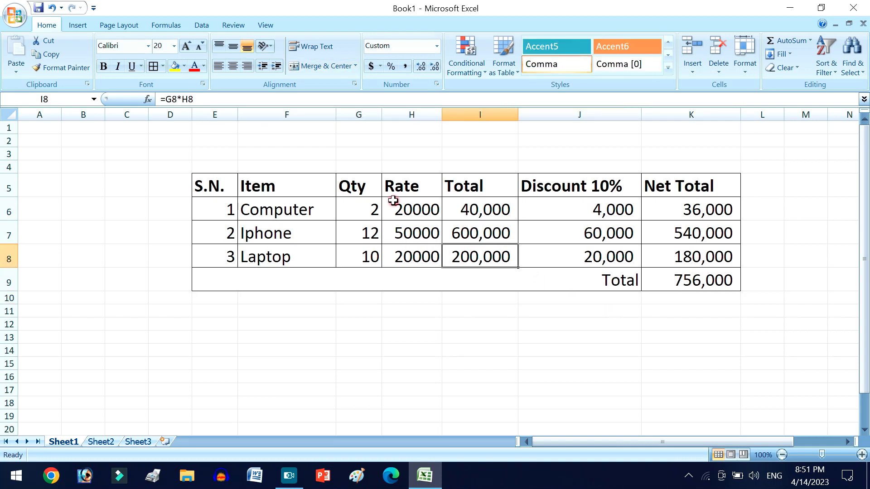
left_click_drag(375, 203, 408, 255)
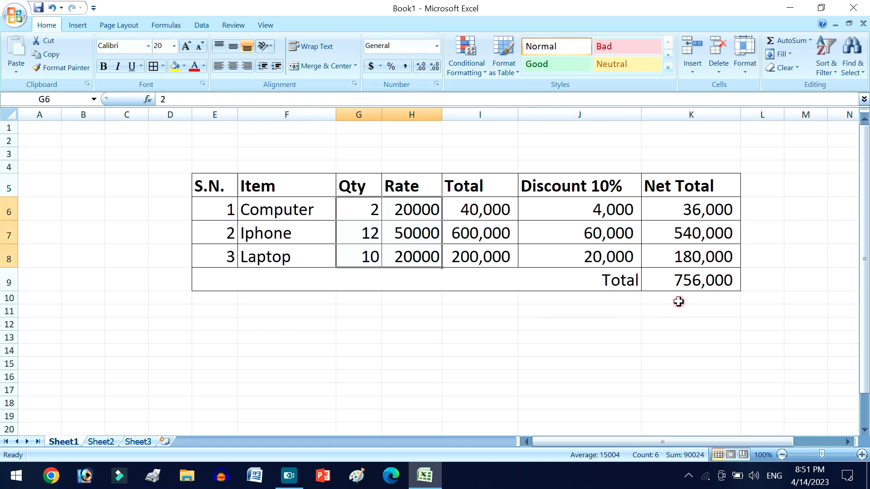